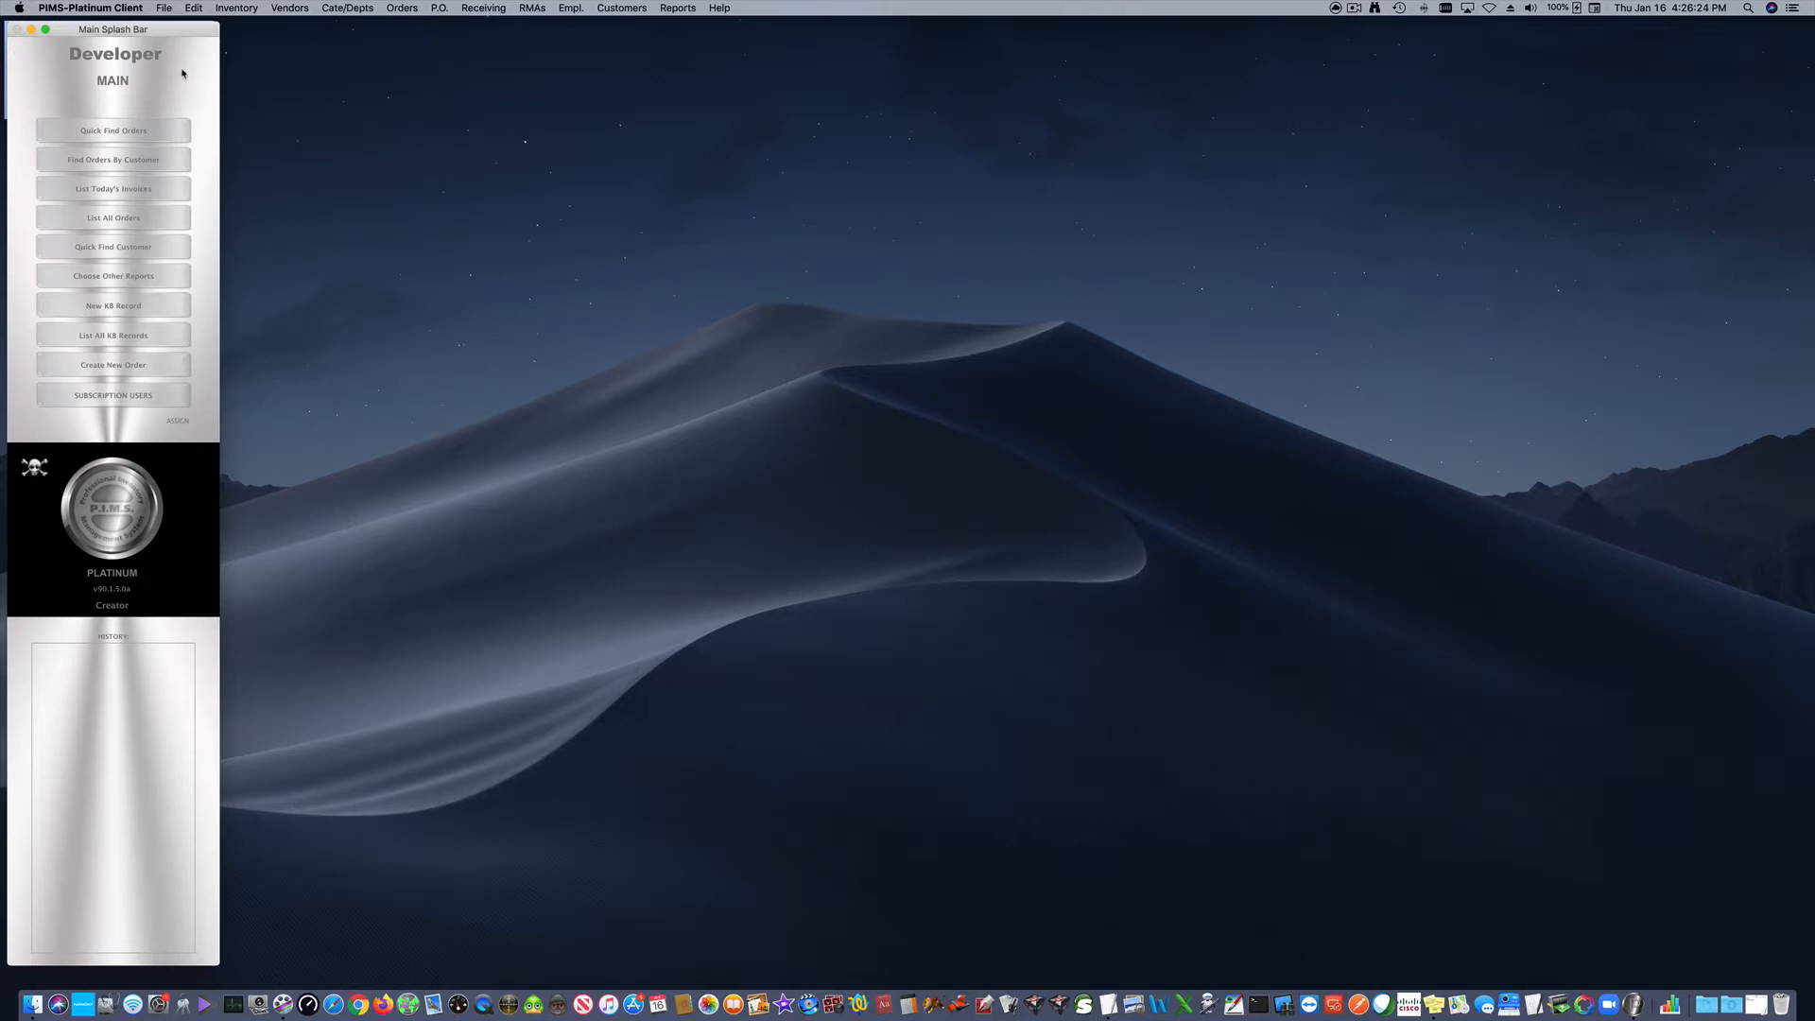
Open the external API settings and examine the Tax APIs section.
click(169, 10)
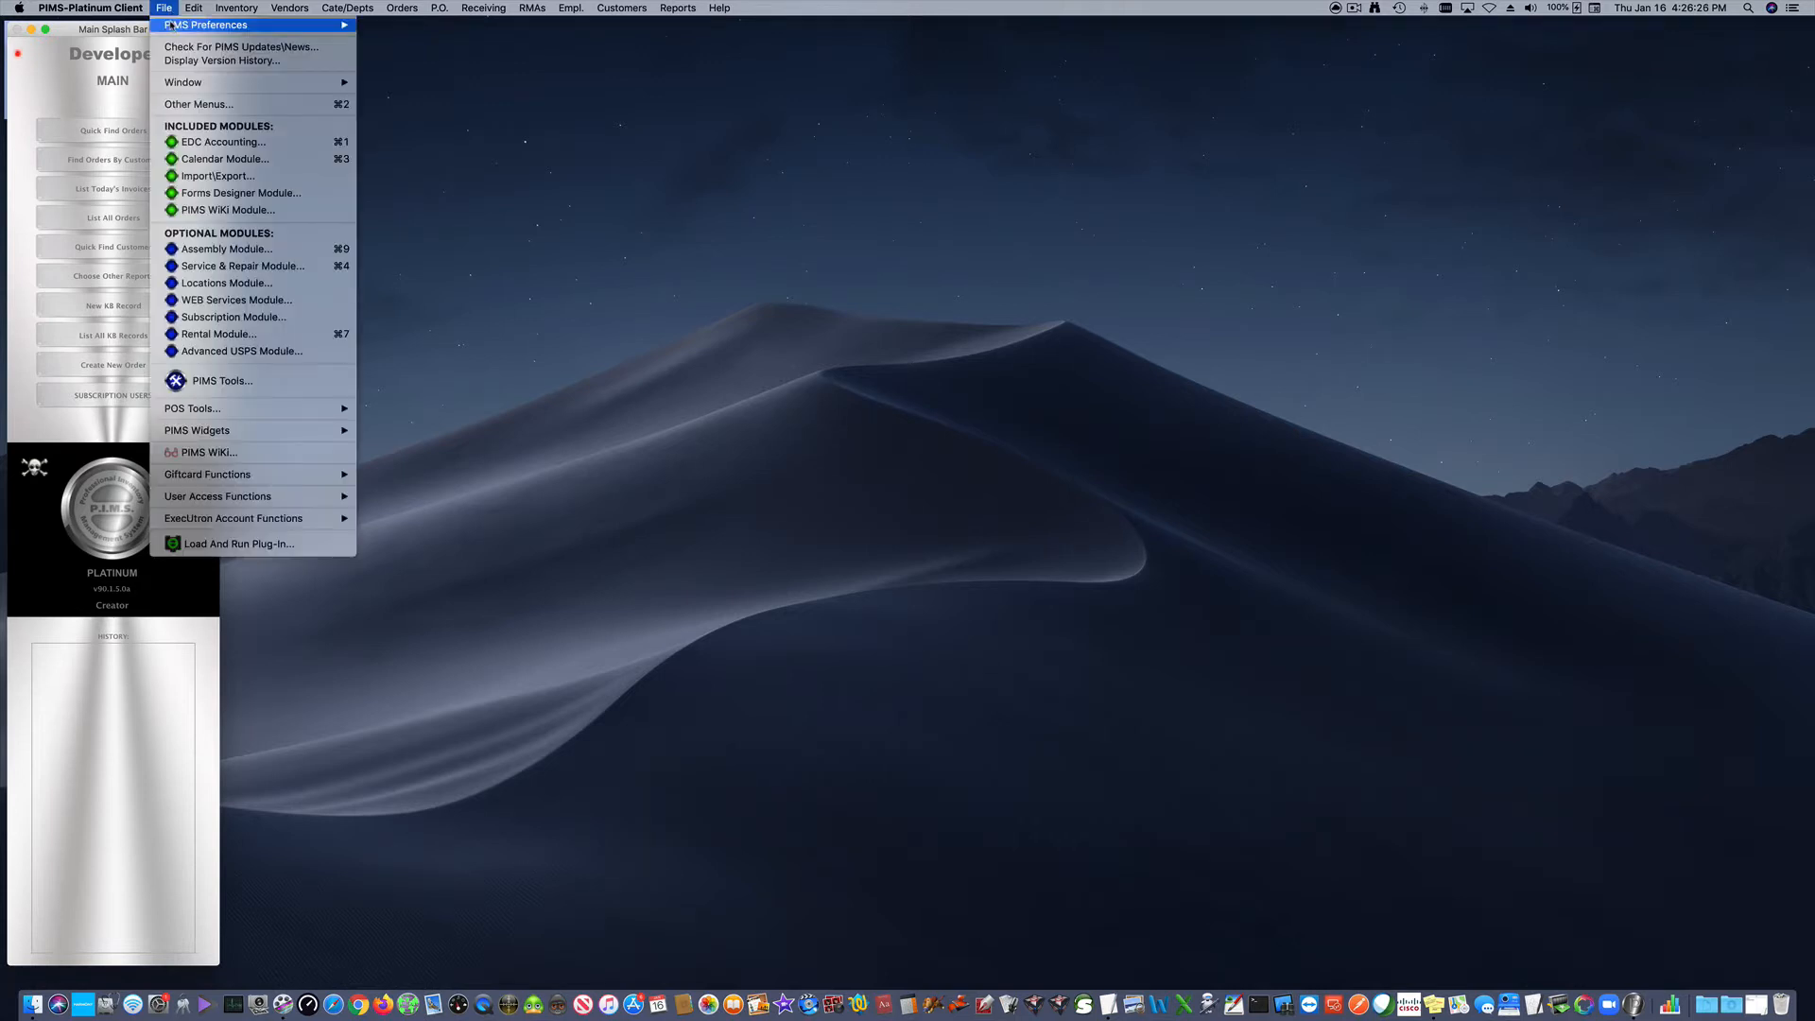
mouse_move(171, 29)
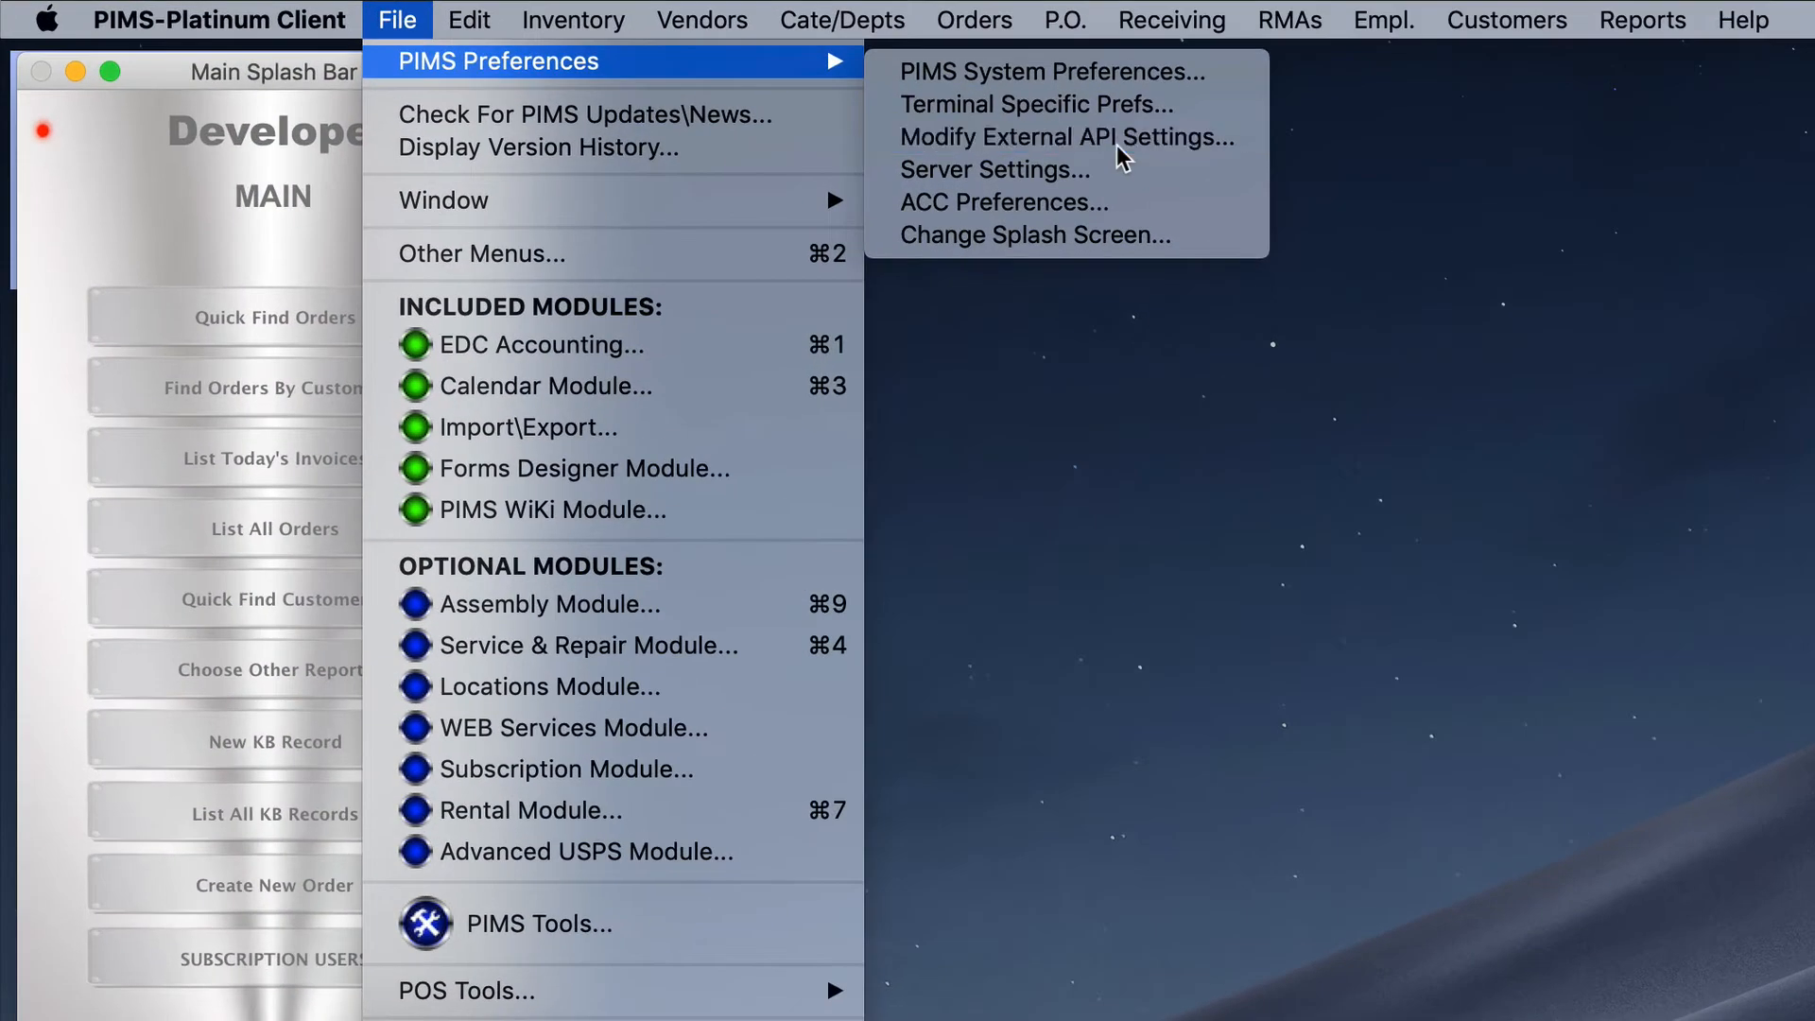
click(440, 56)
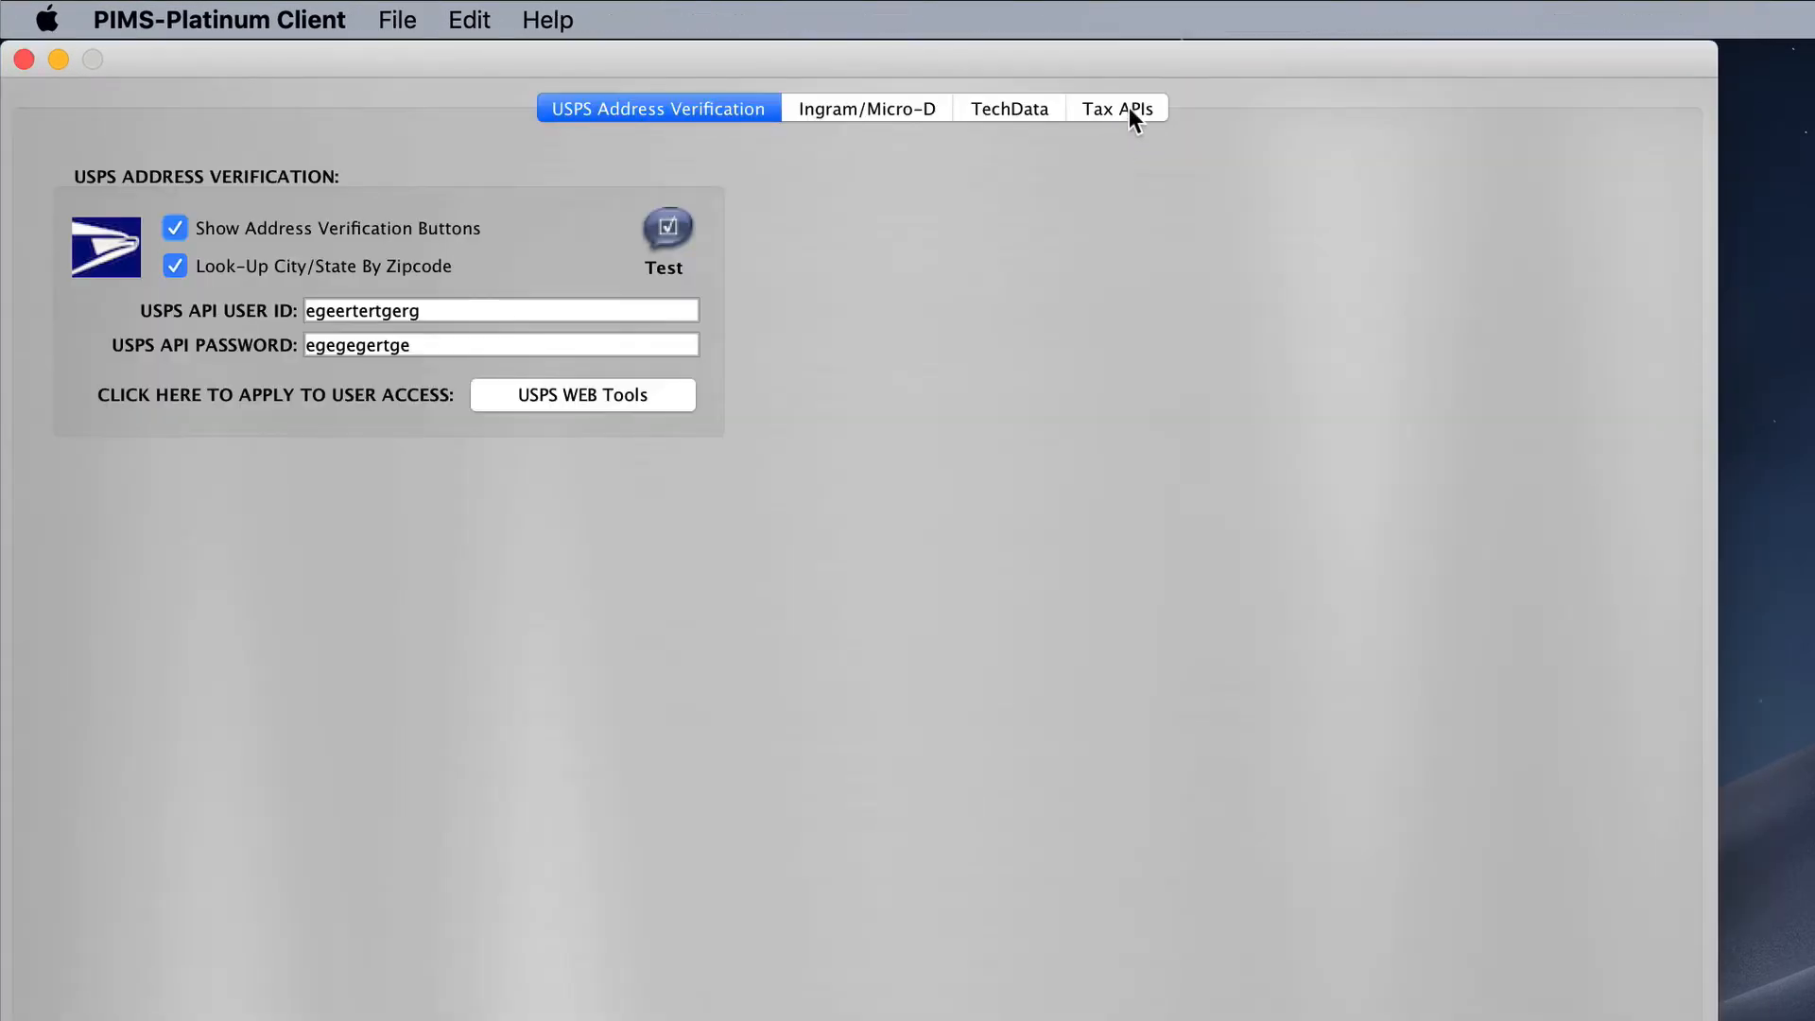
click(1125, 107)
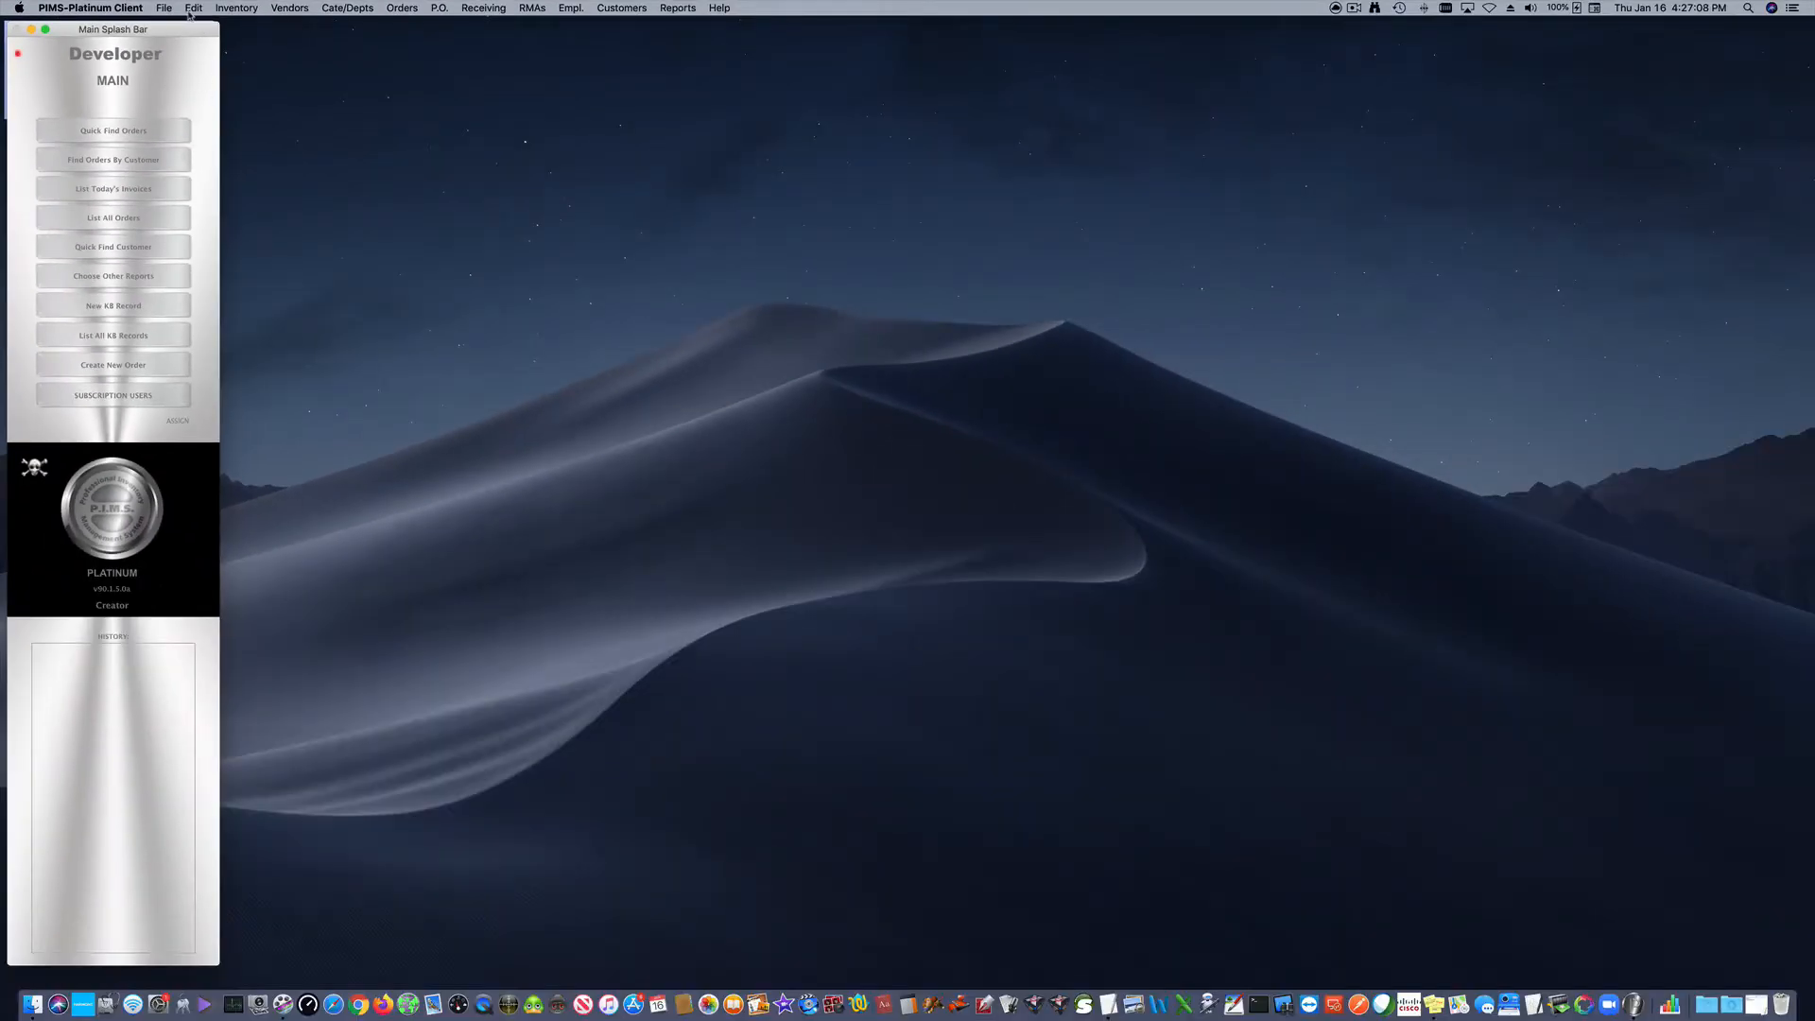
Examine the A/R & A/P process and sales journal defaults in EDC Accounting, then cancel out and leave the accounting module.
click(166, 10)
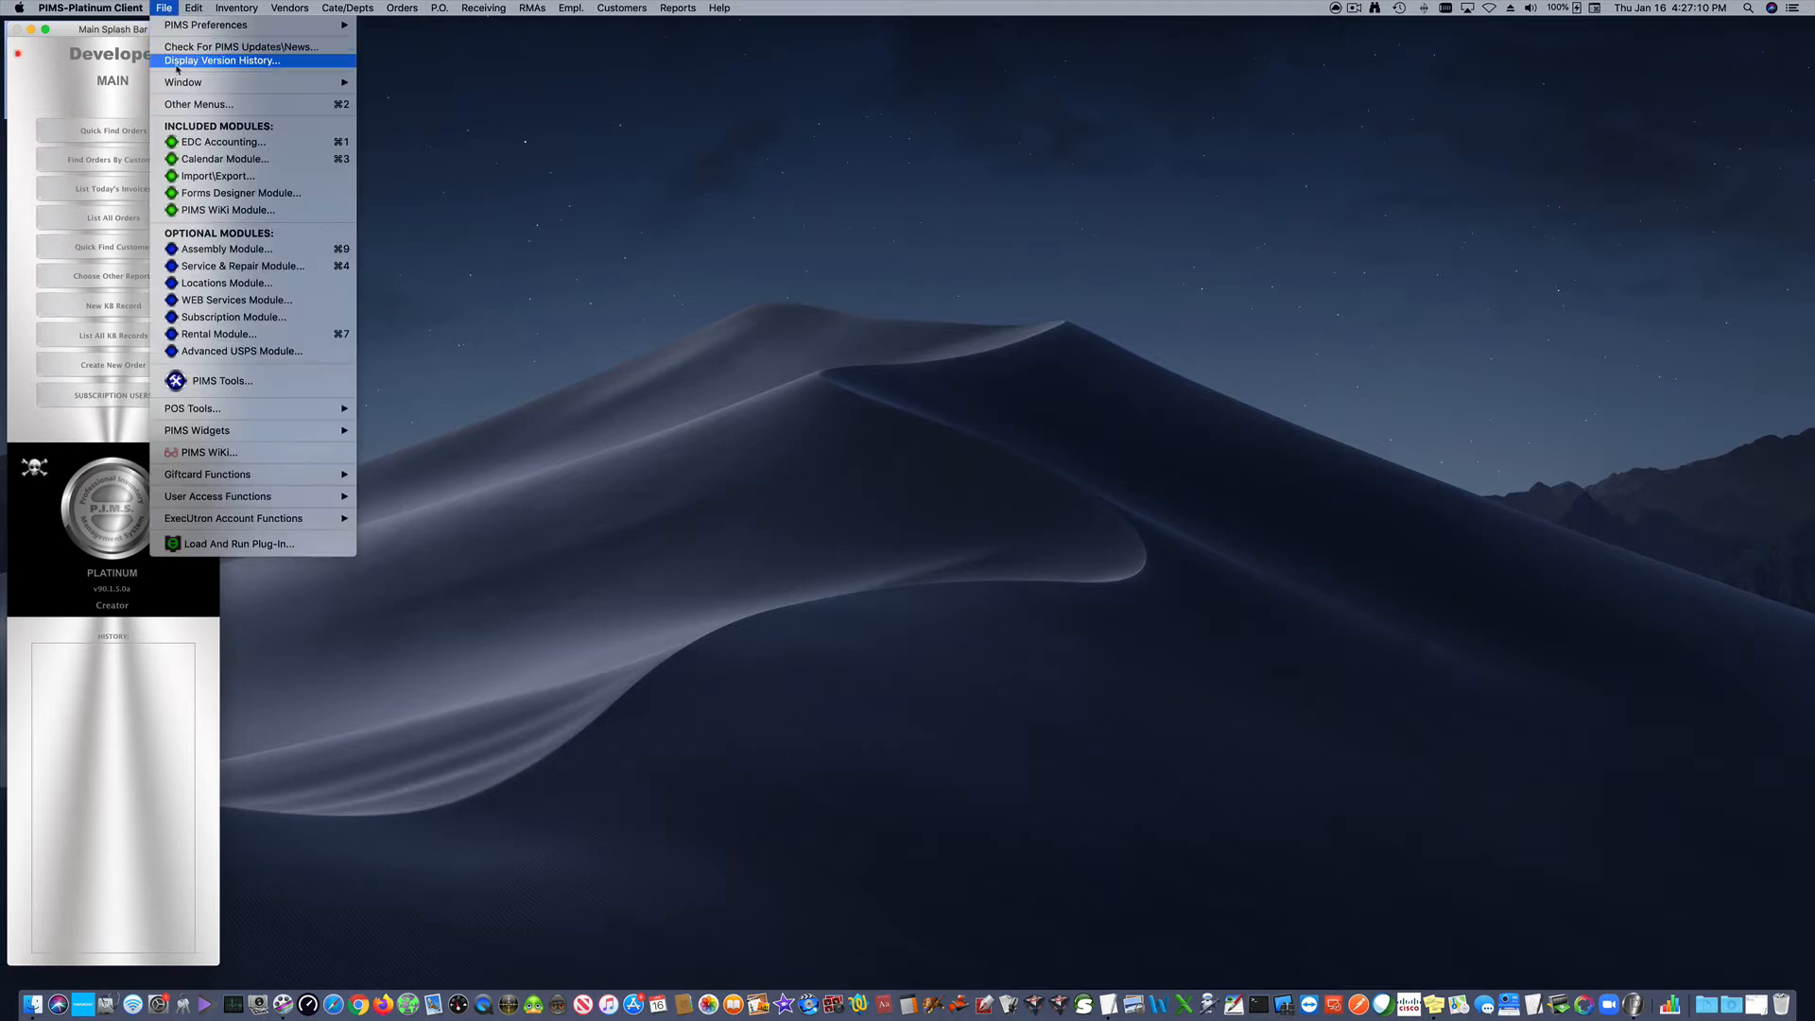
click(194, 142)
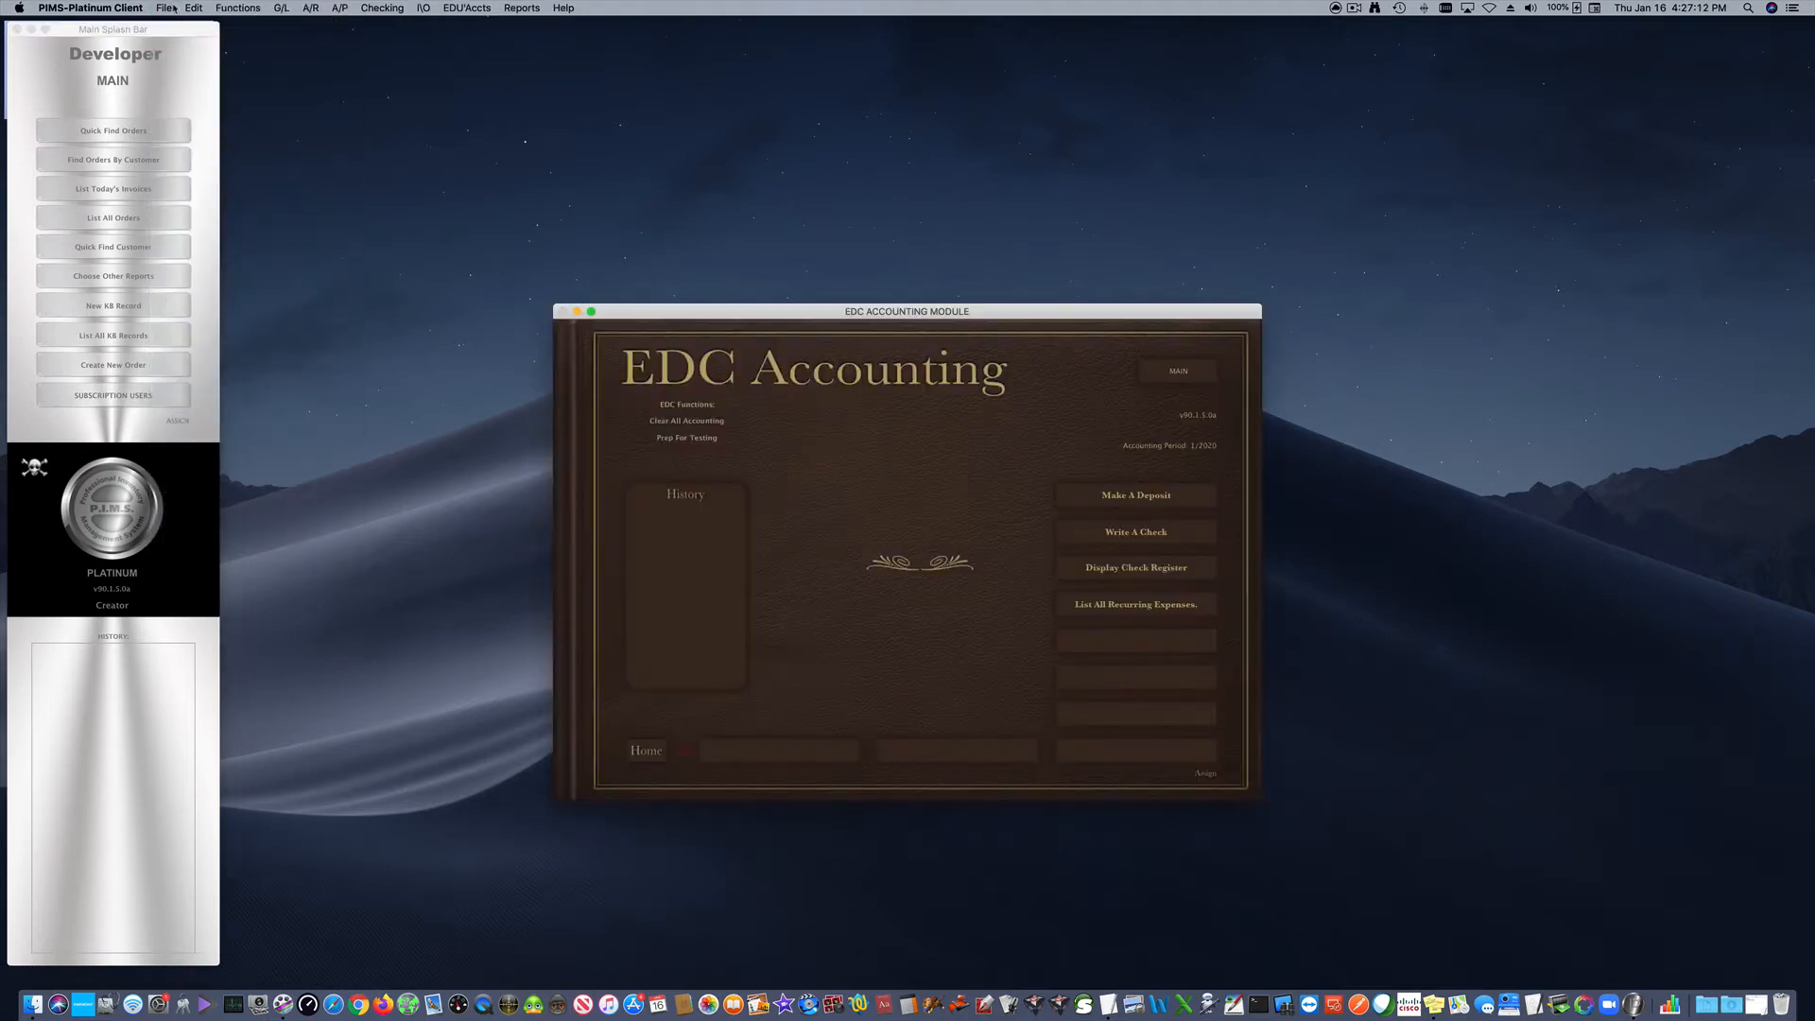
click(168, 8)
click(189, 28)
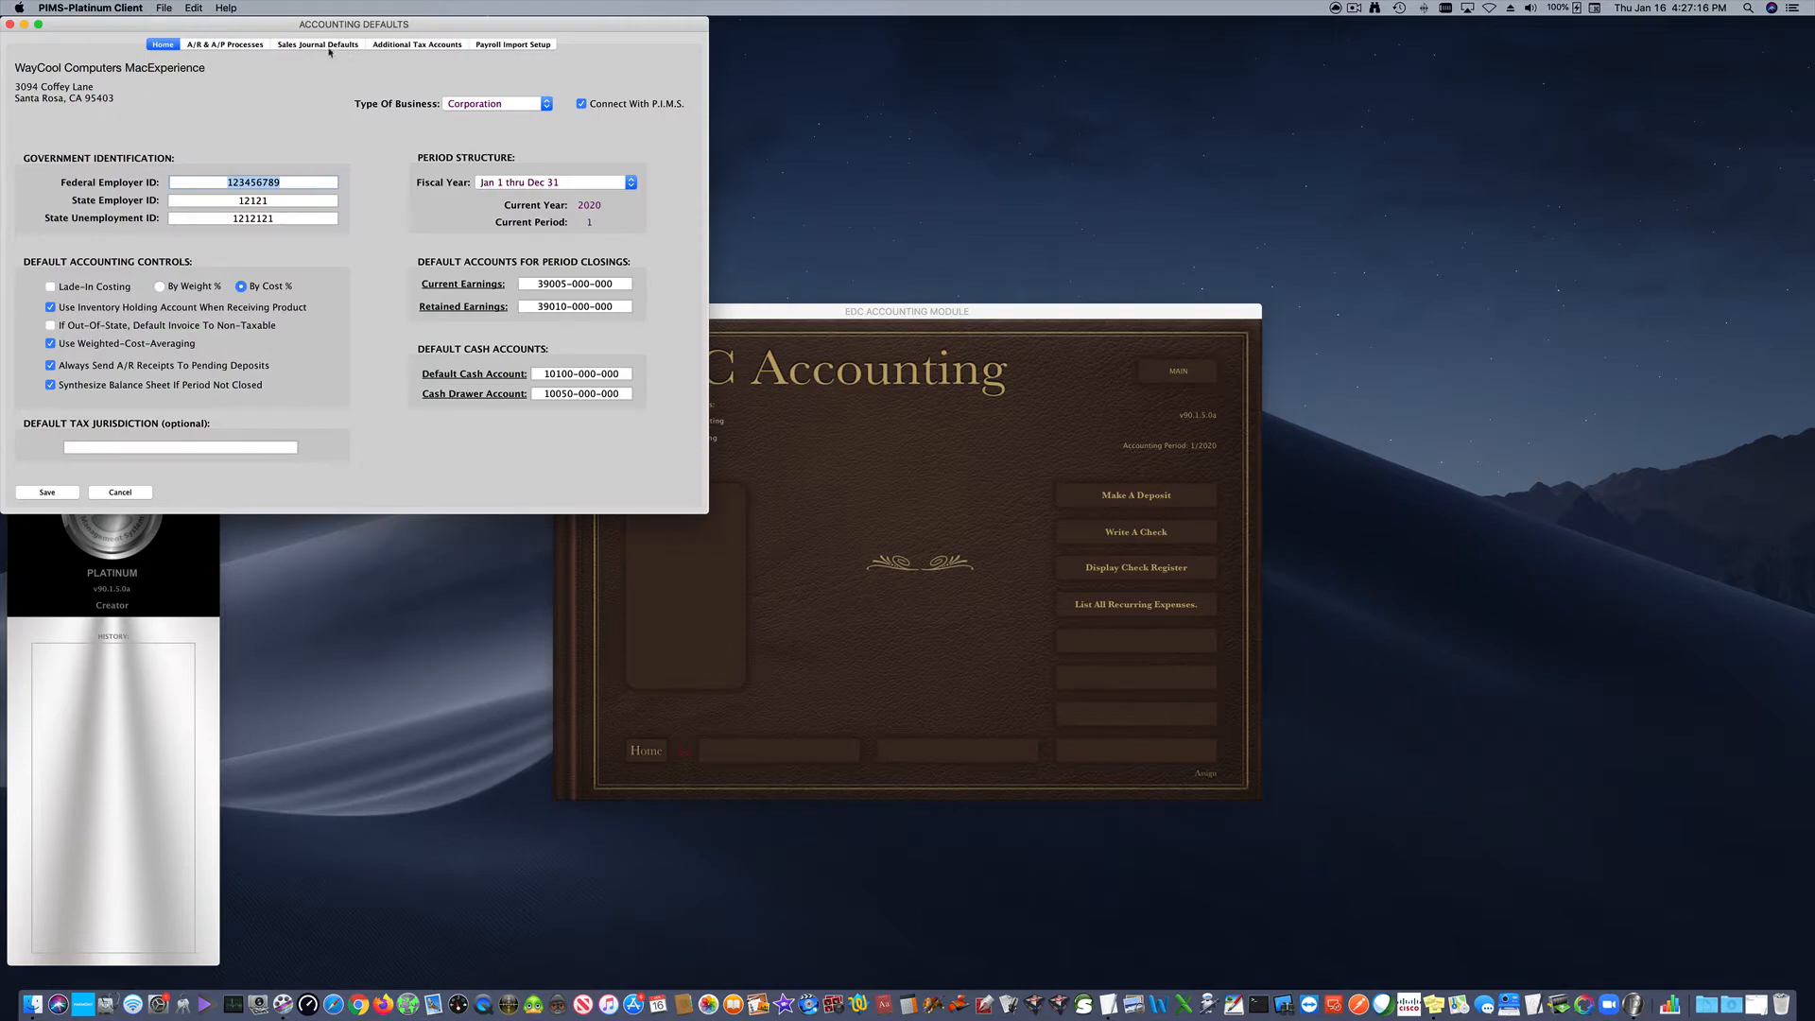
click(234, 45)
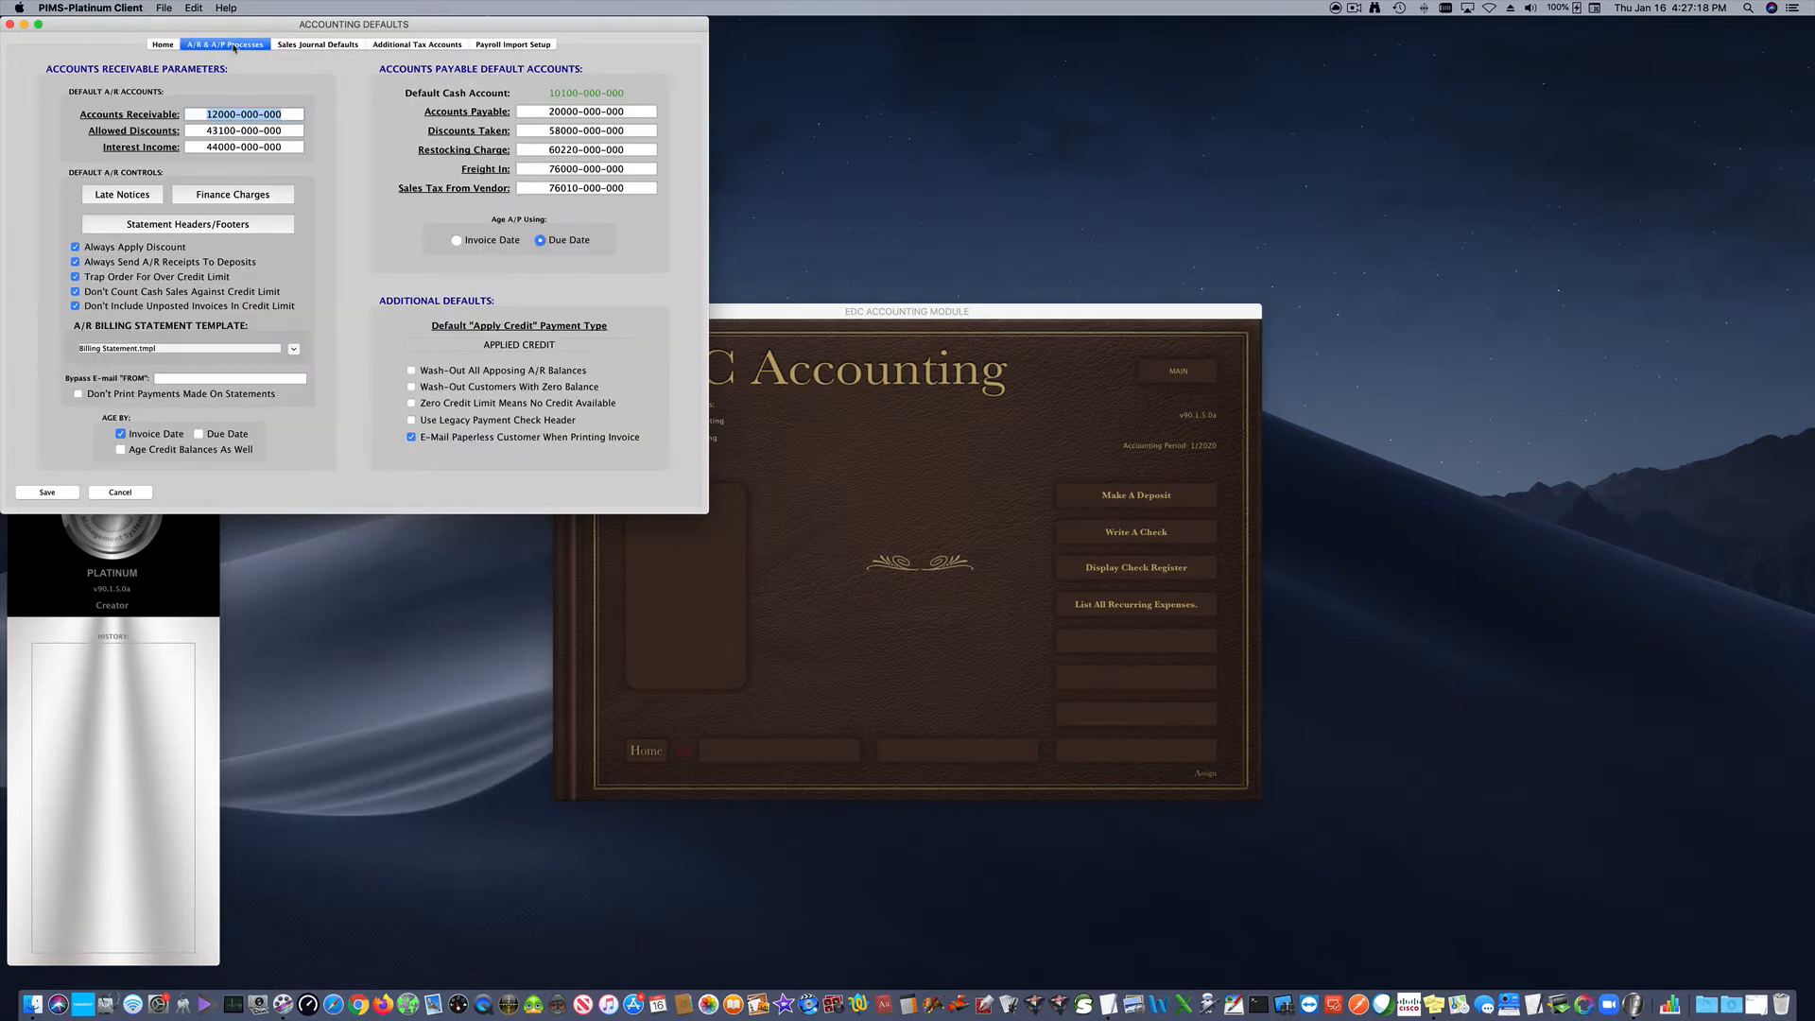
click(284, 45)
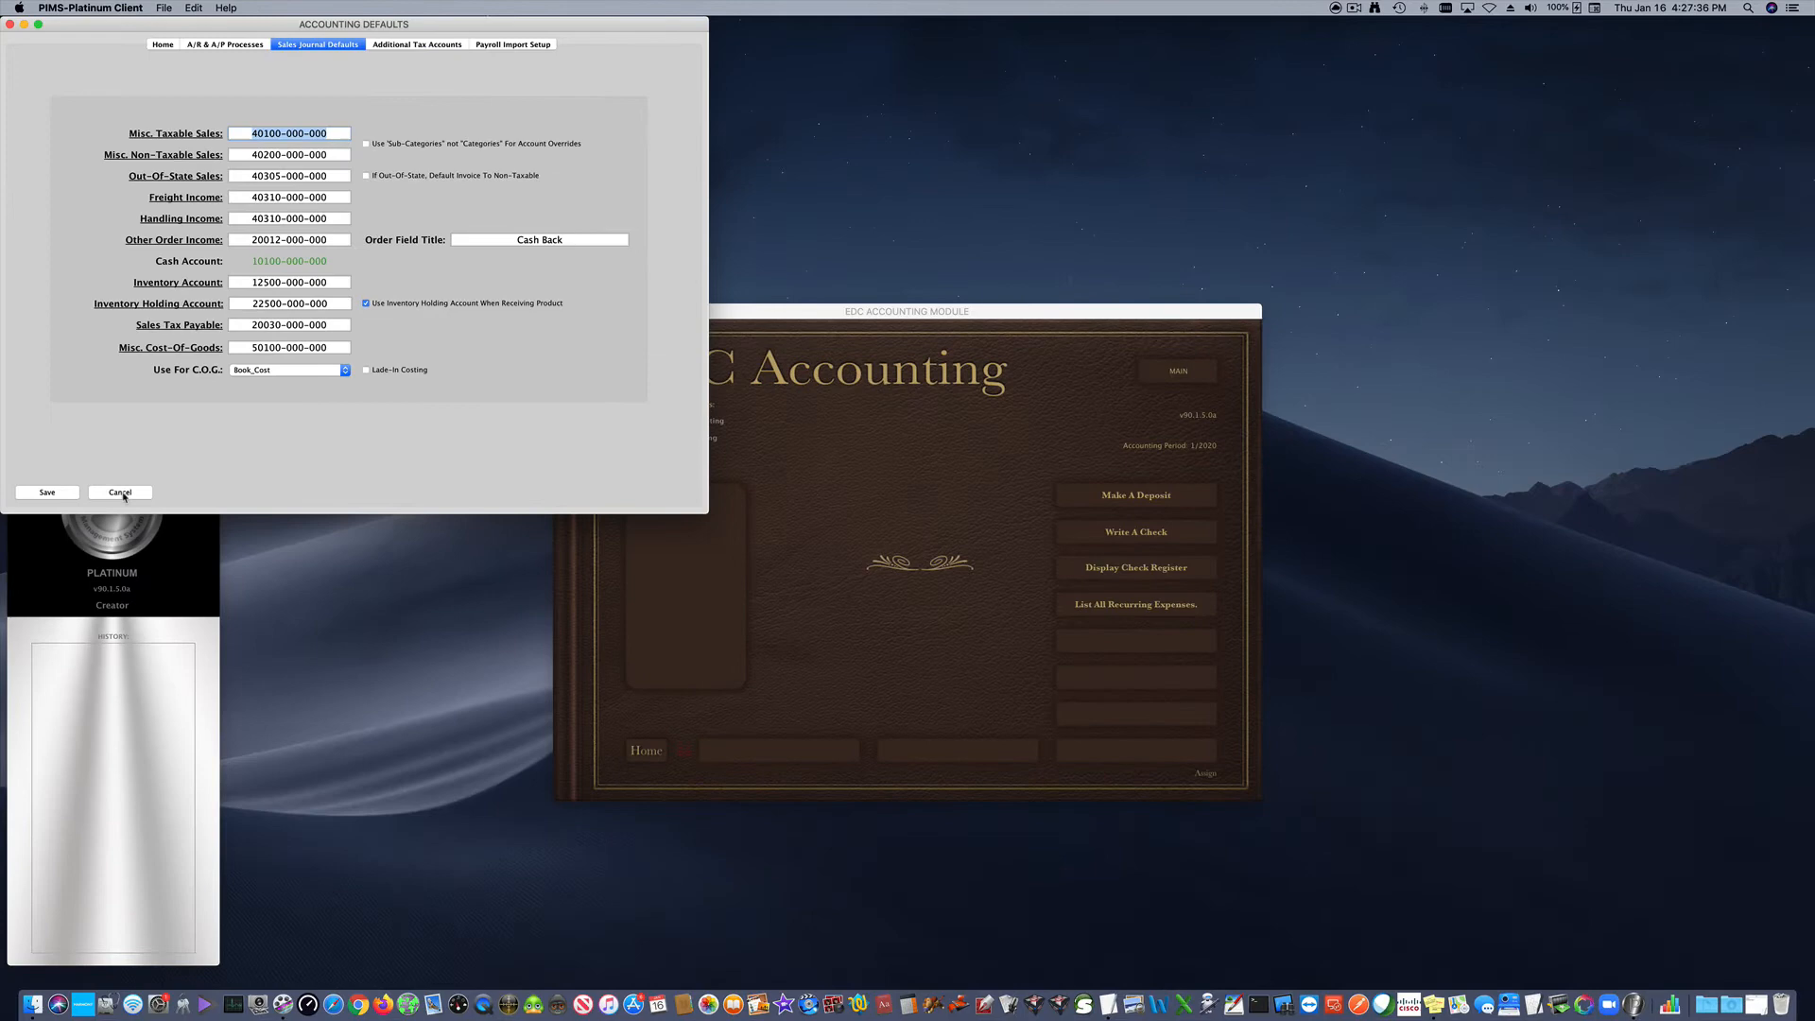
click(125, 490)
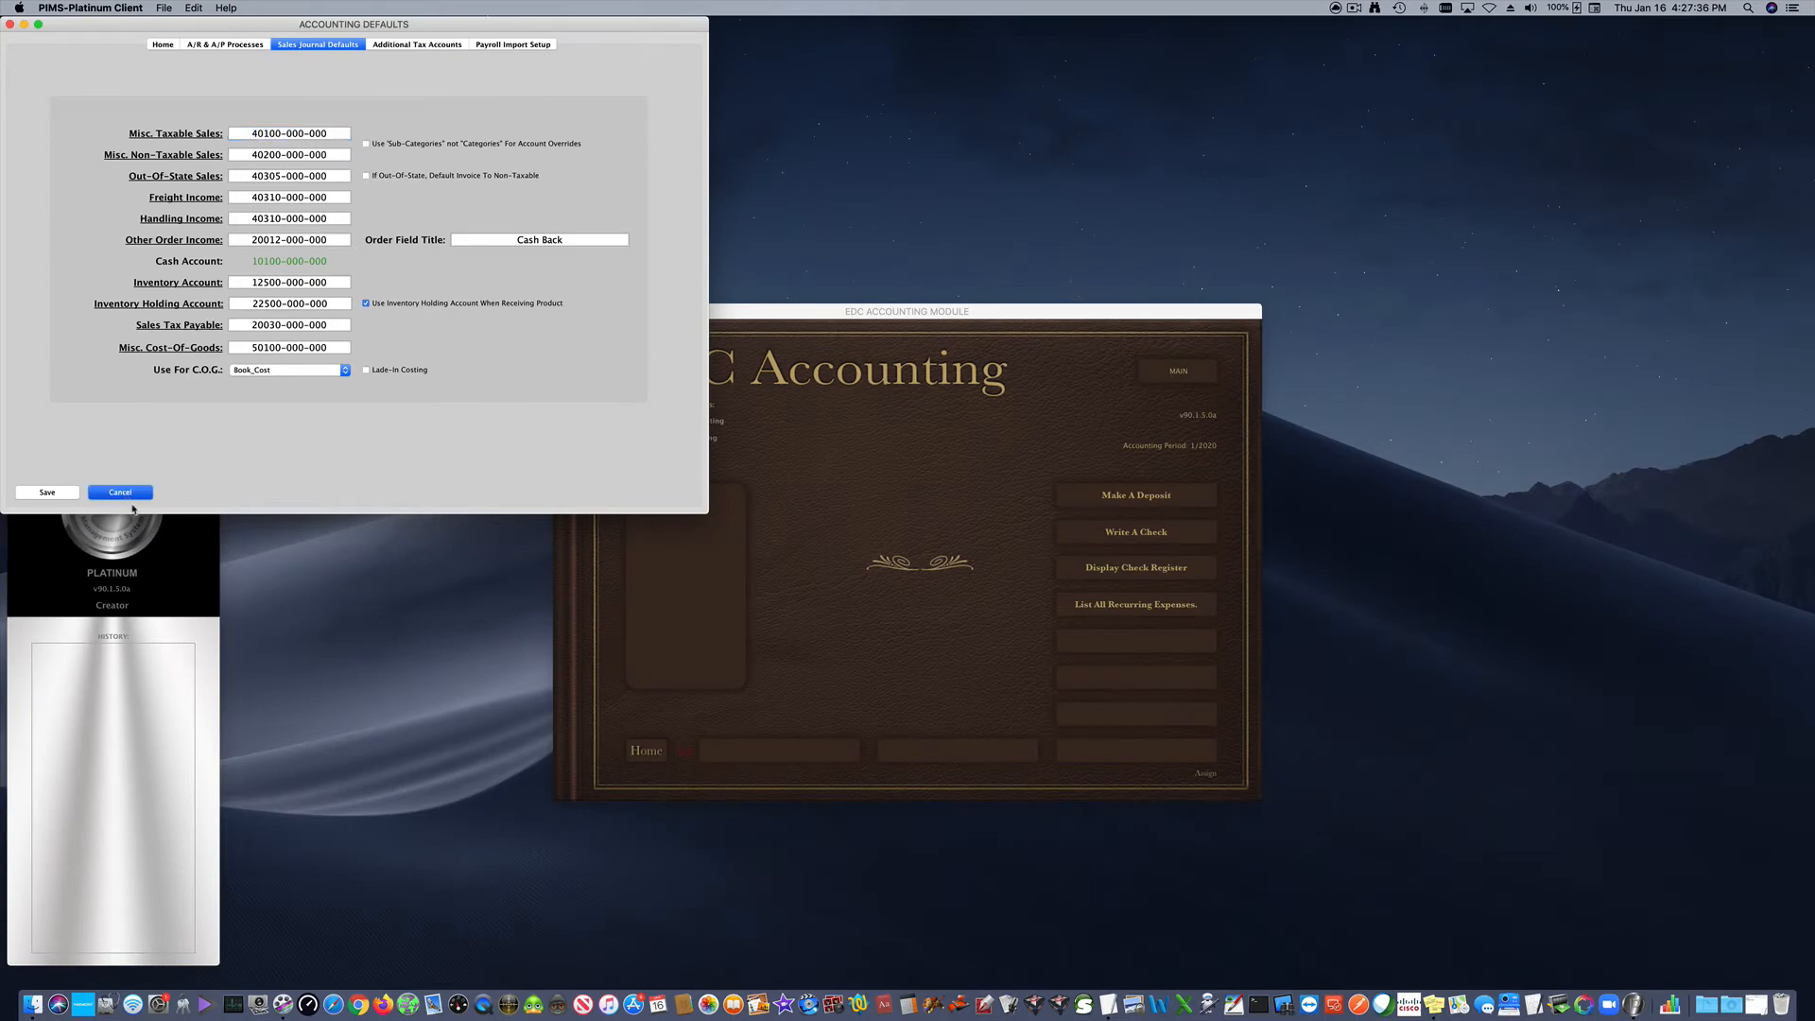
click(658, 756)
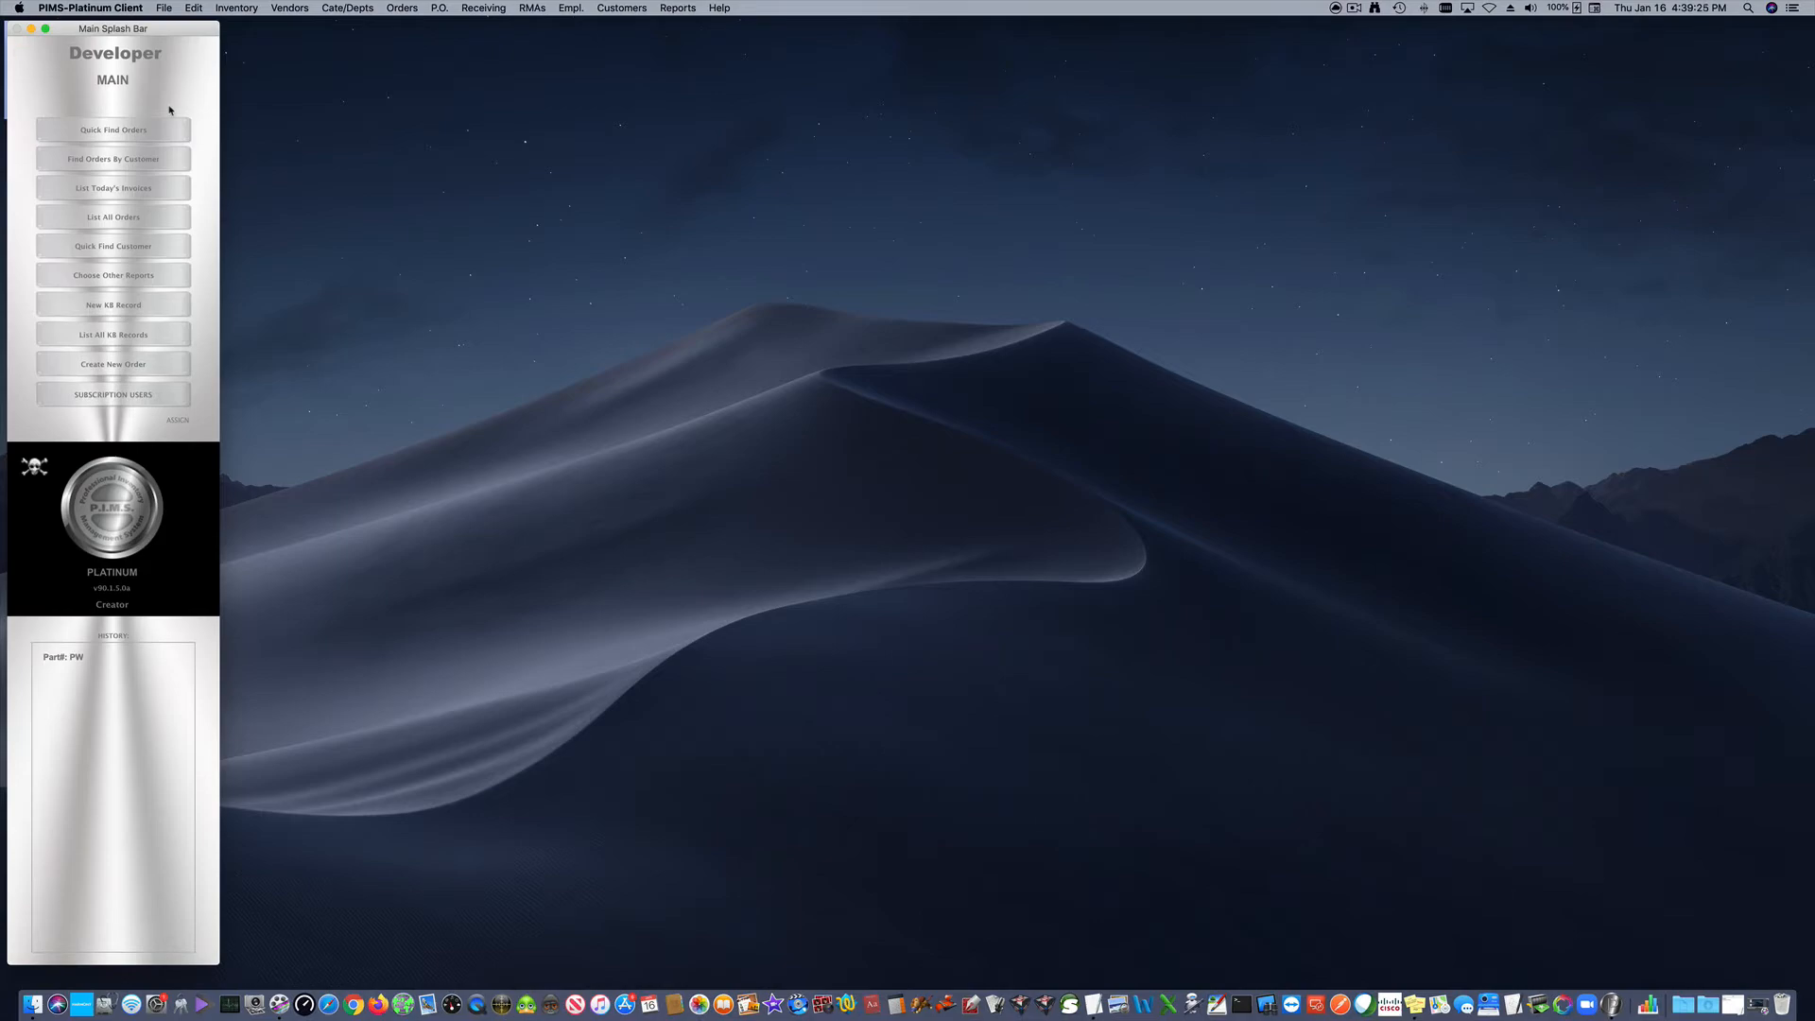
Create a new order and find "salt" as the bill-to name, choosing Salt Lick BBQ as the customer.
click(401, 8)
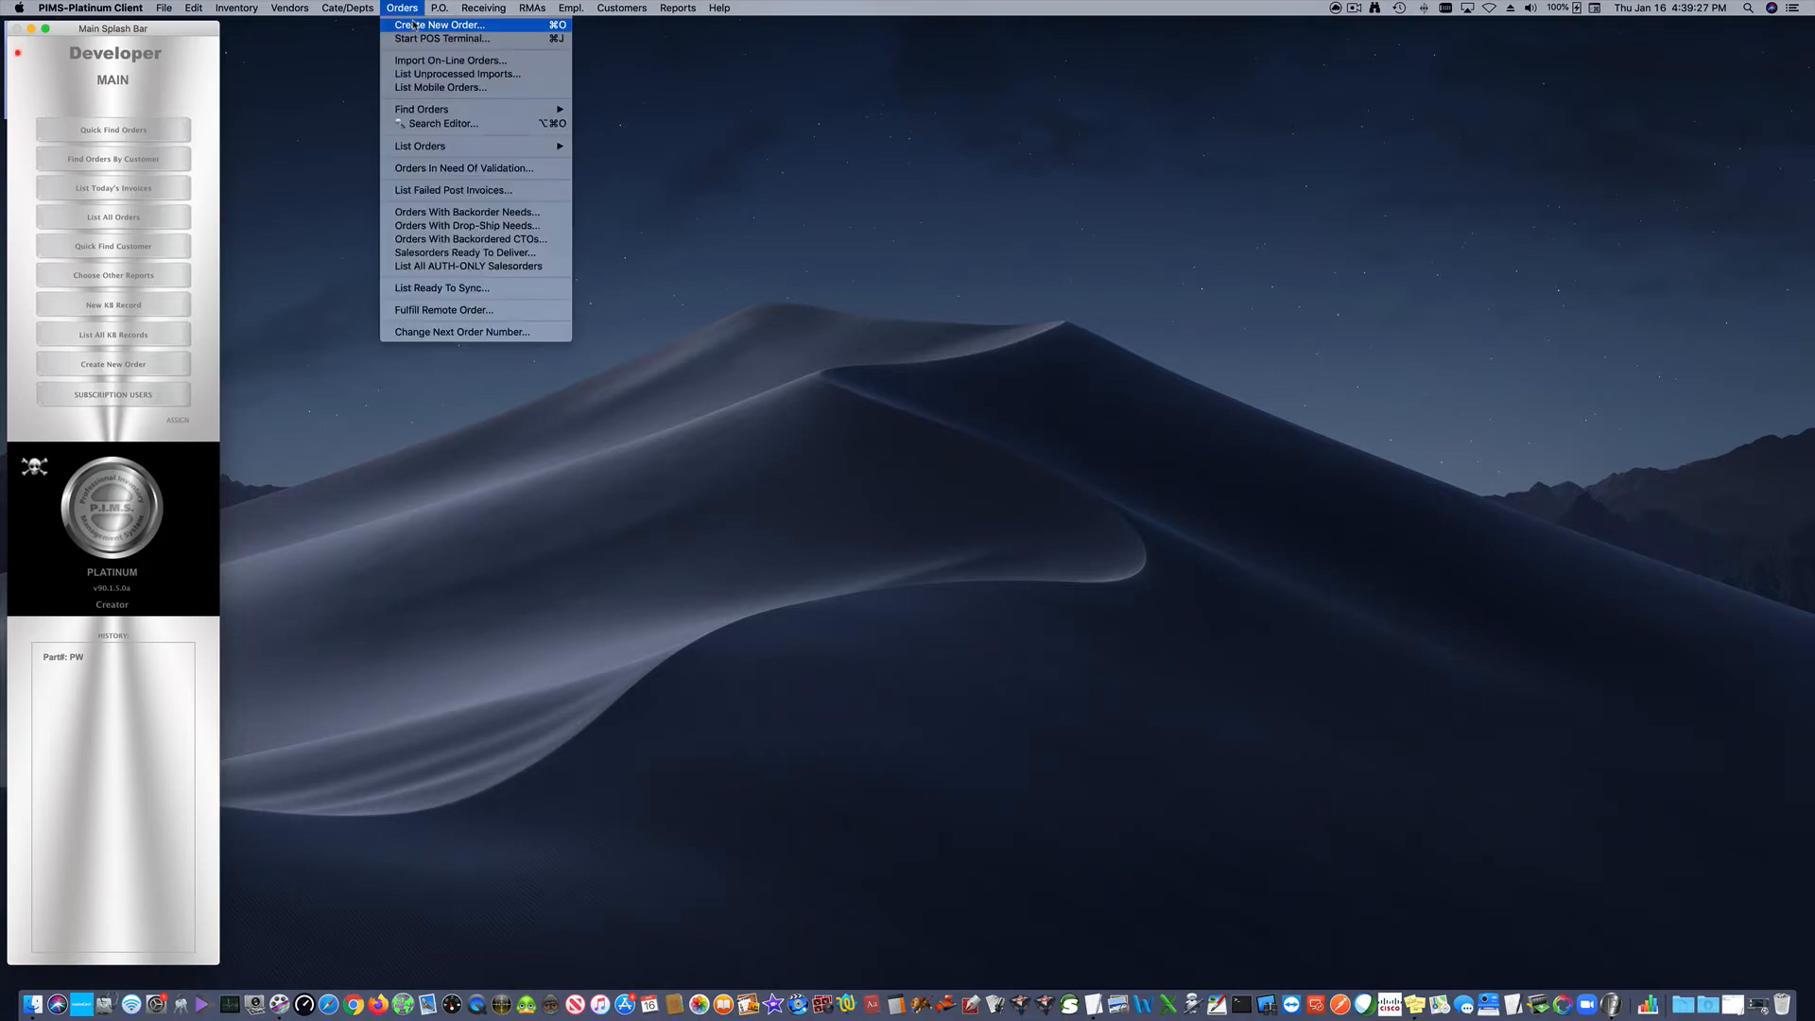
click(417, 130)
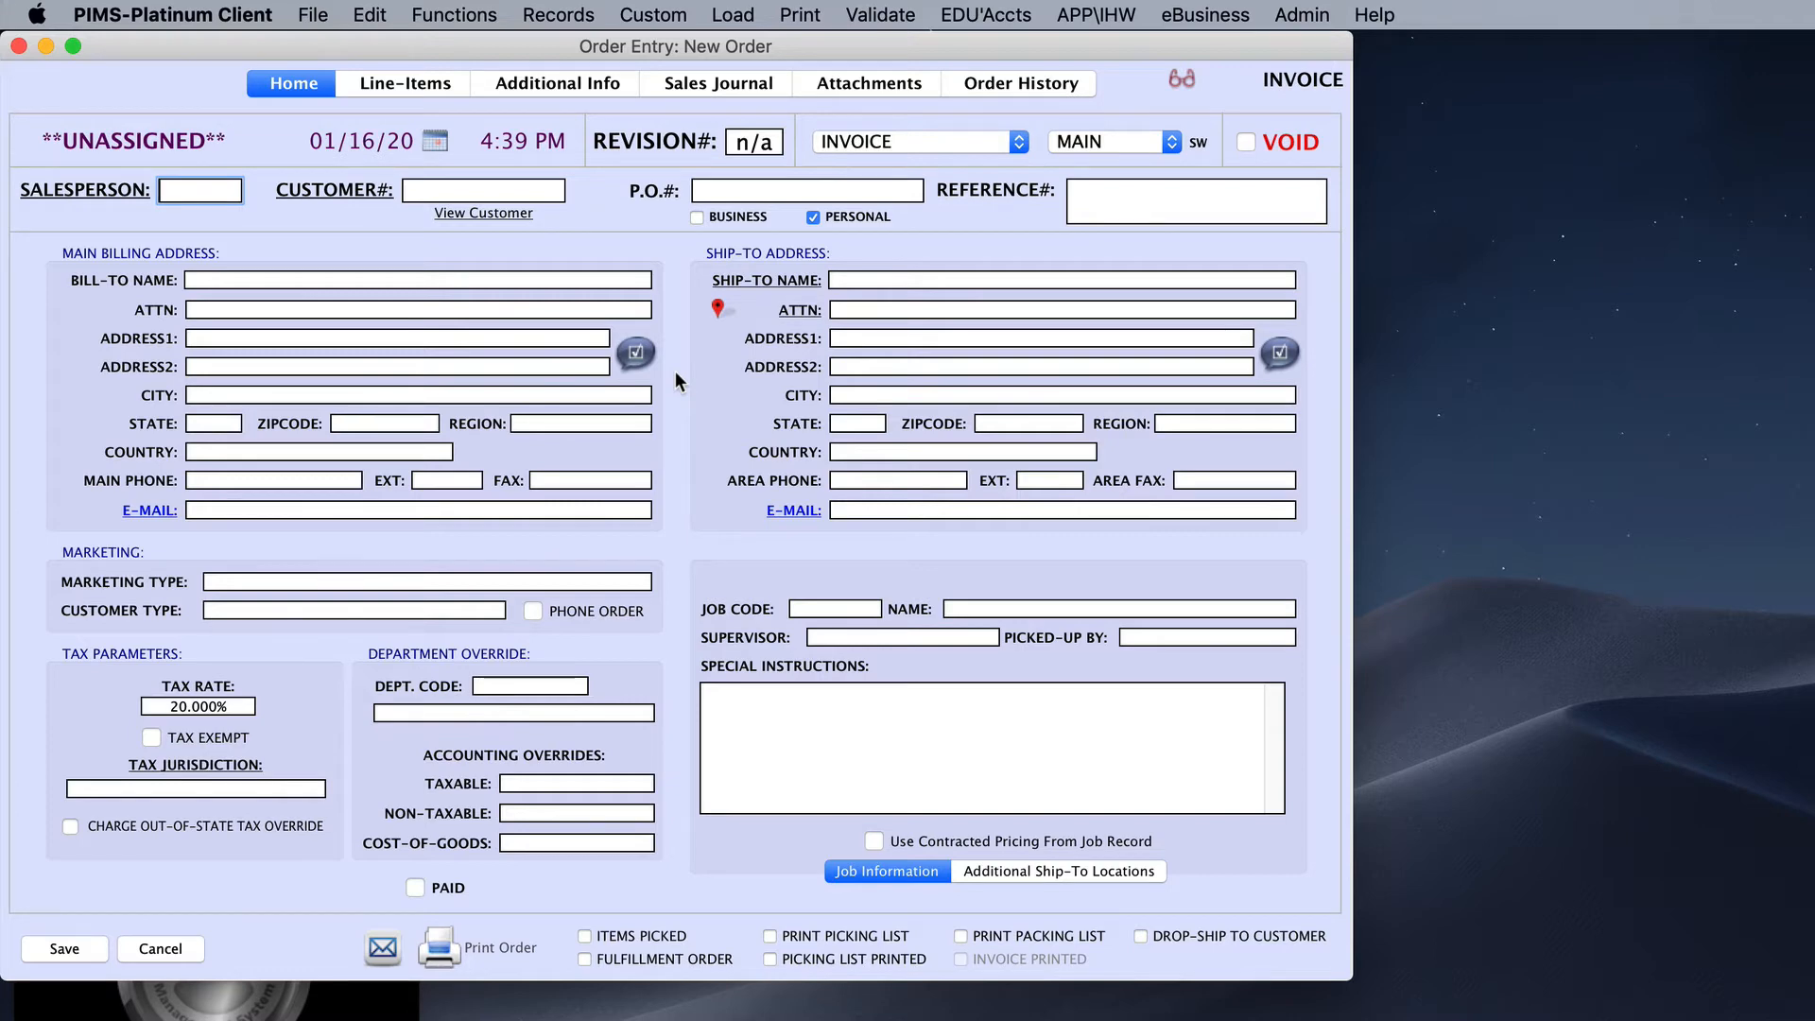
click(350, 280)
text(s)
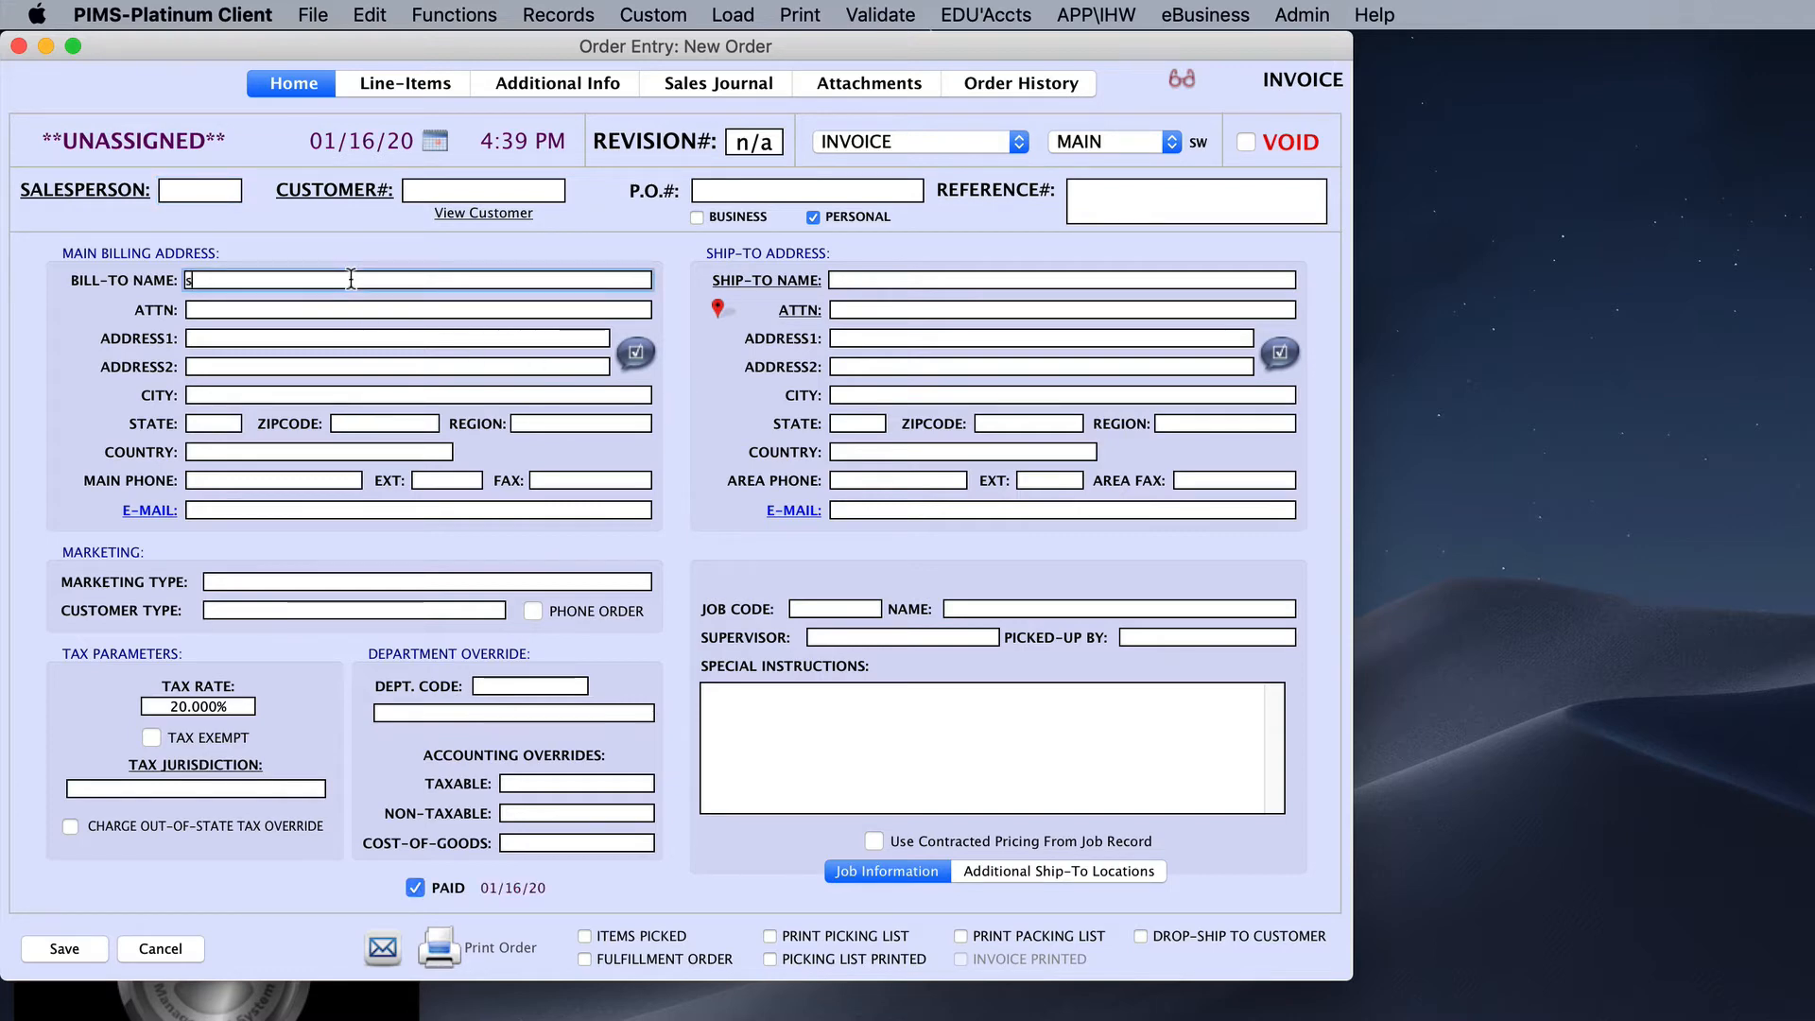
text(alt)
key(Tab)
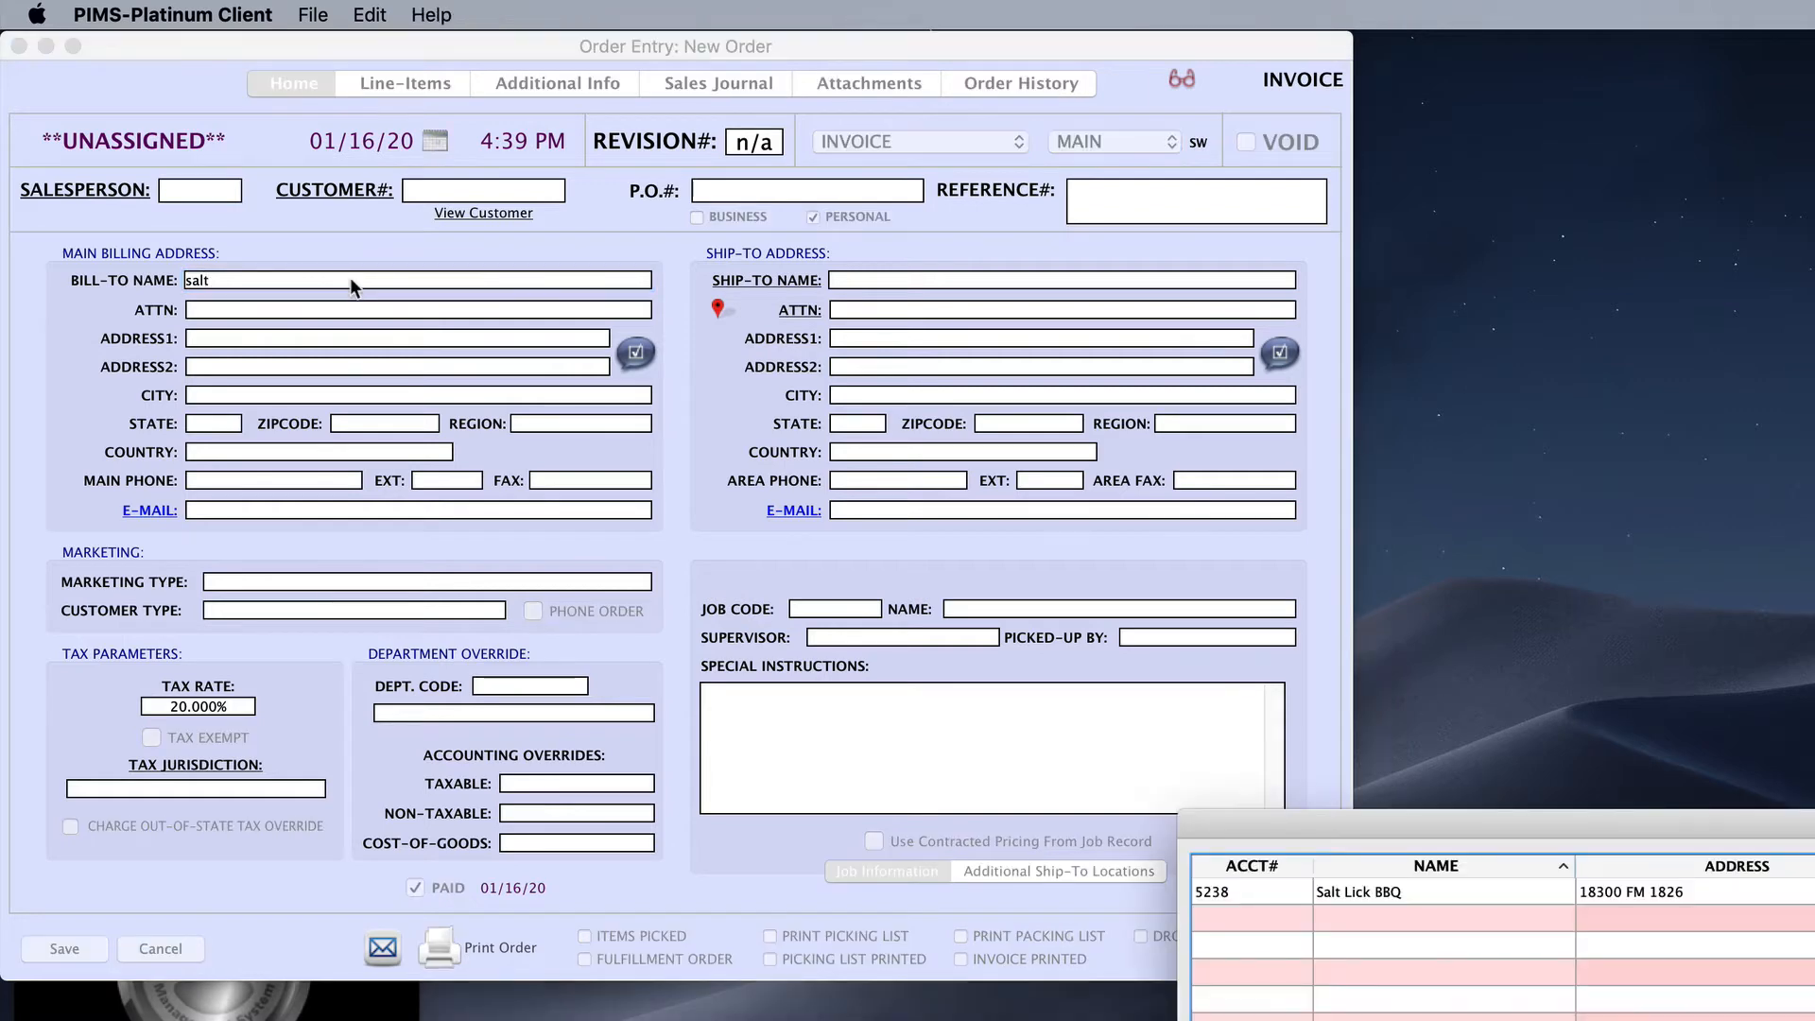
key(Return)
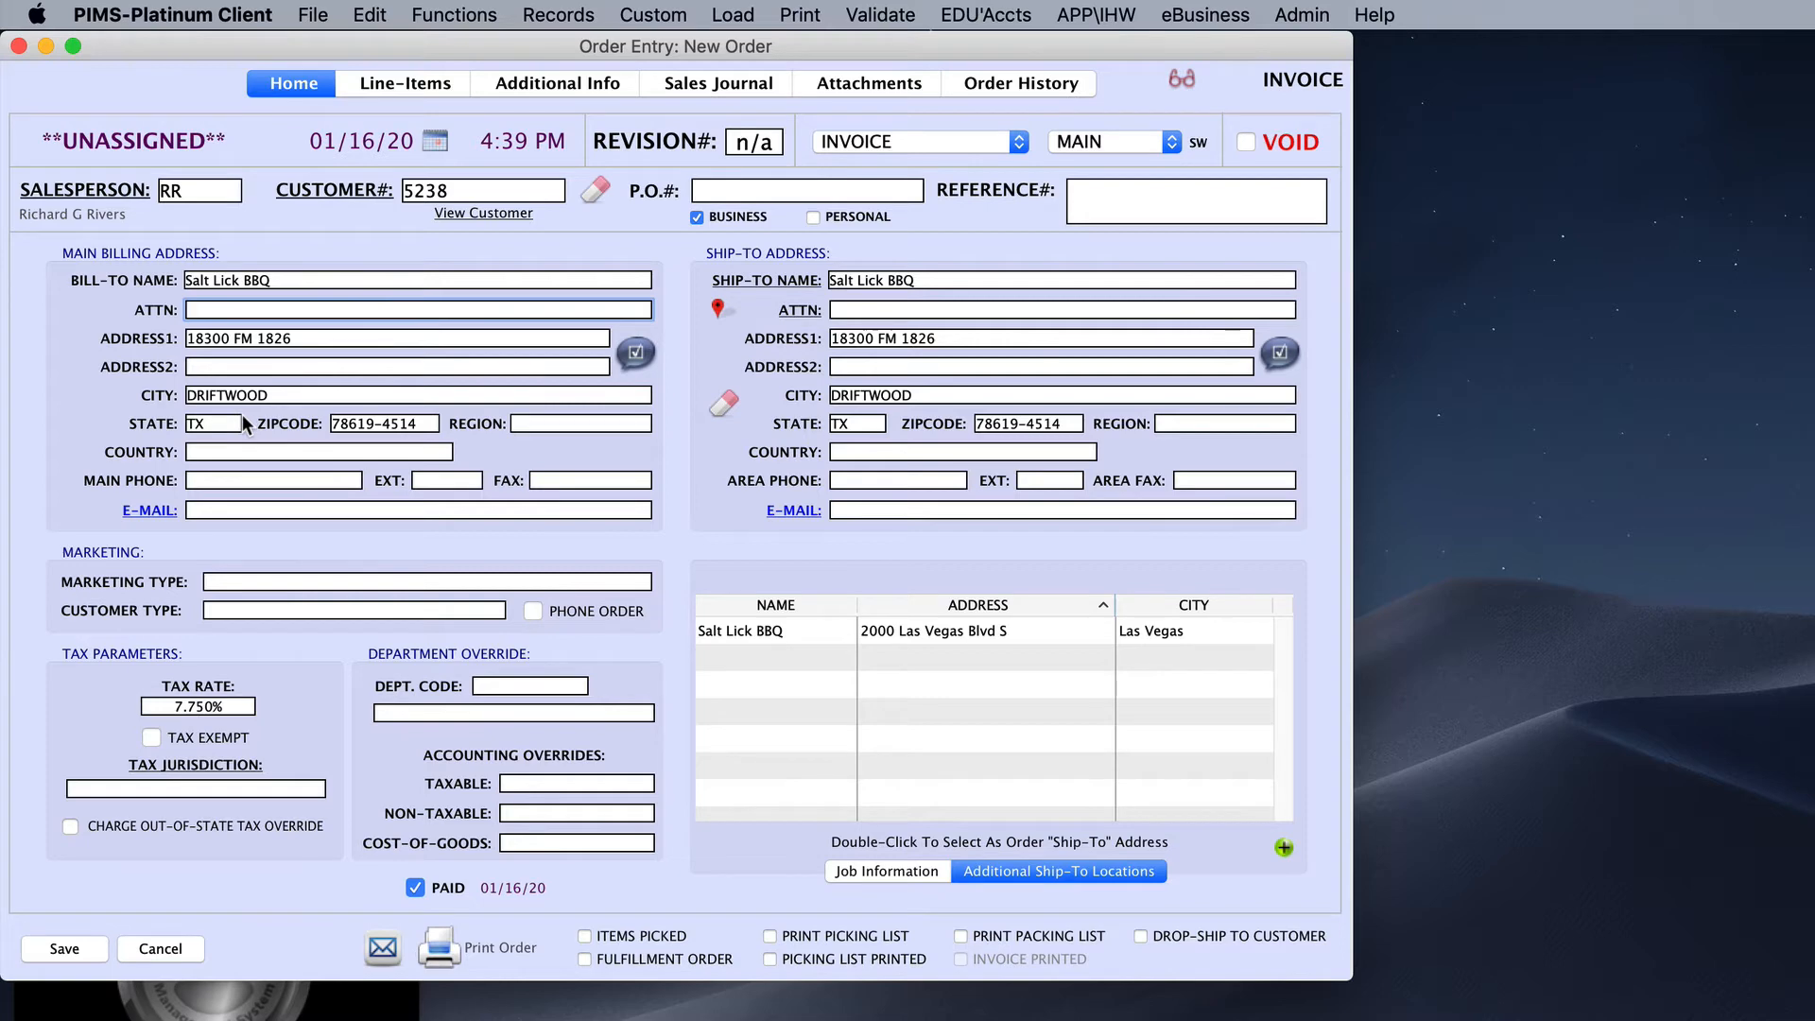
Add part PW as the first line item of the order and set the shipping charge to $10.00.
key(super+l)
text(pw)
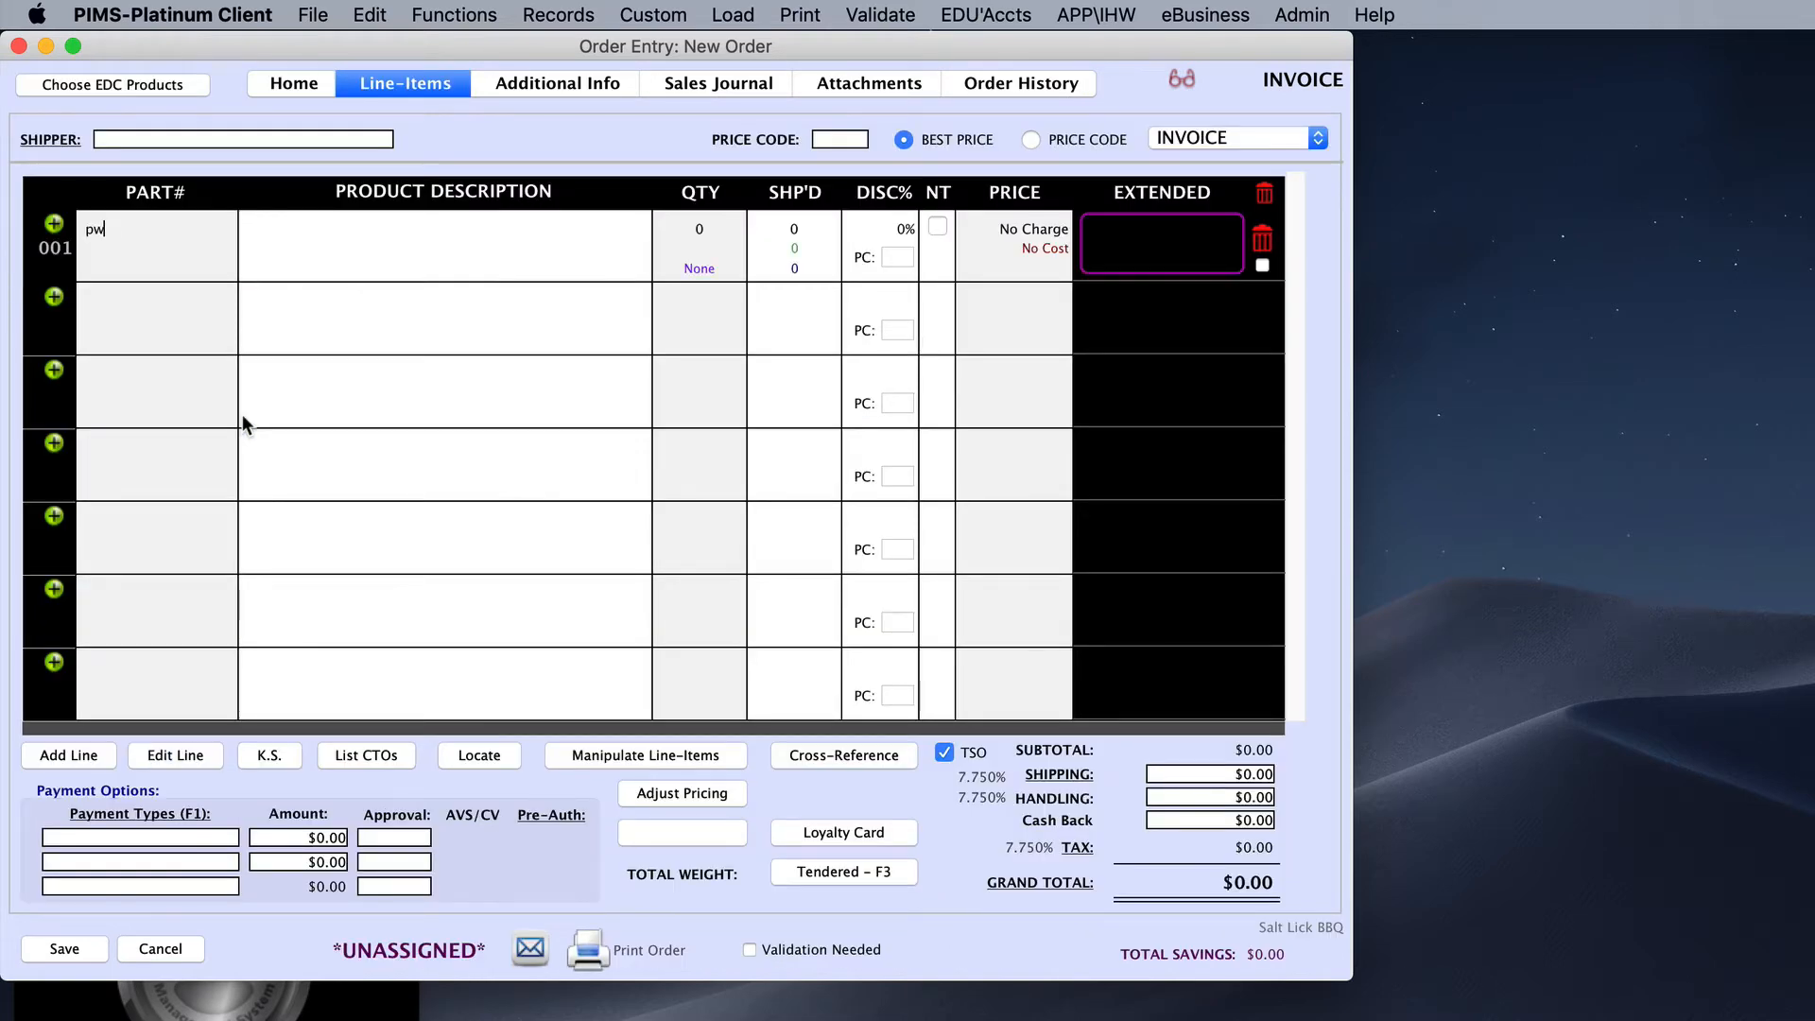
key(Tab)
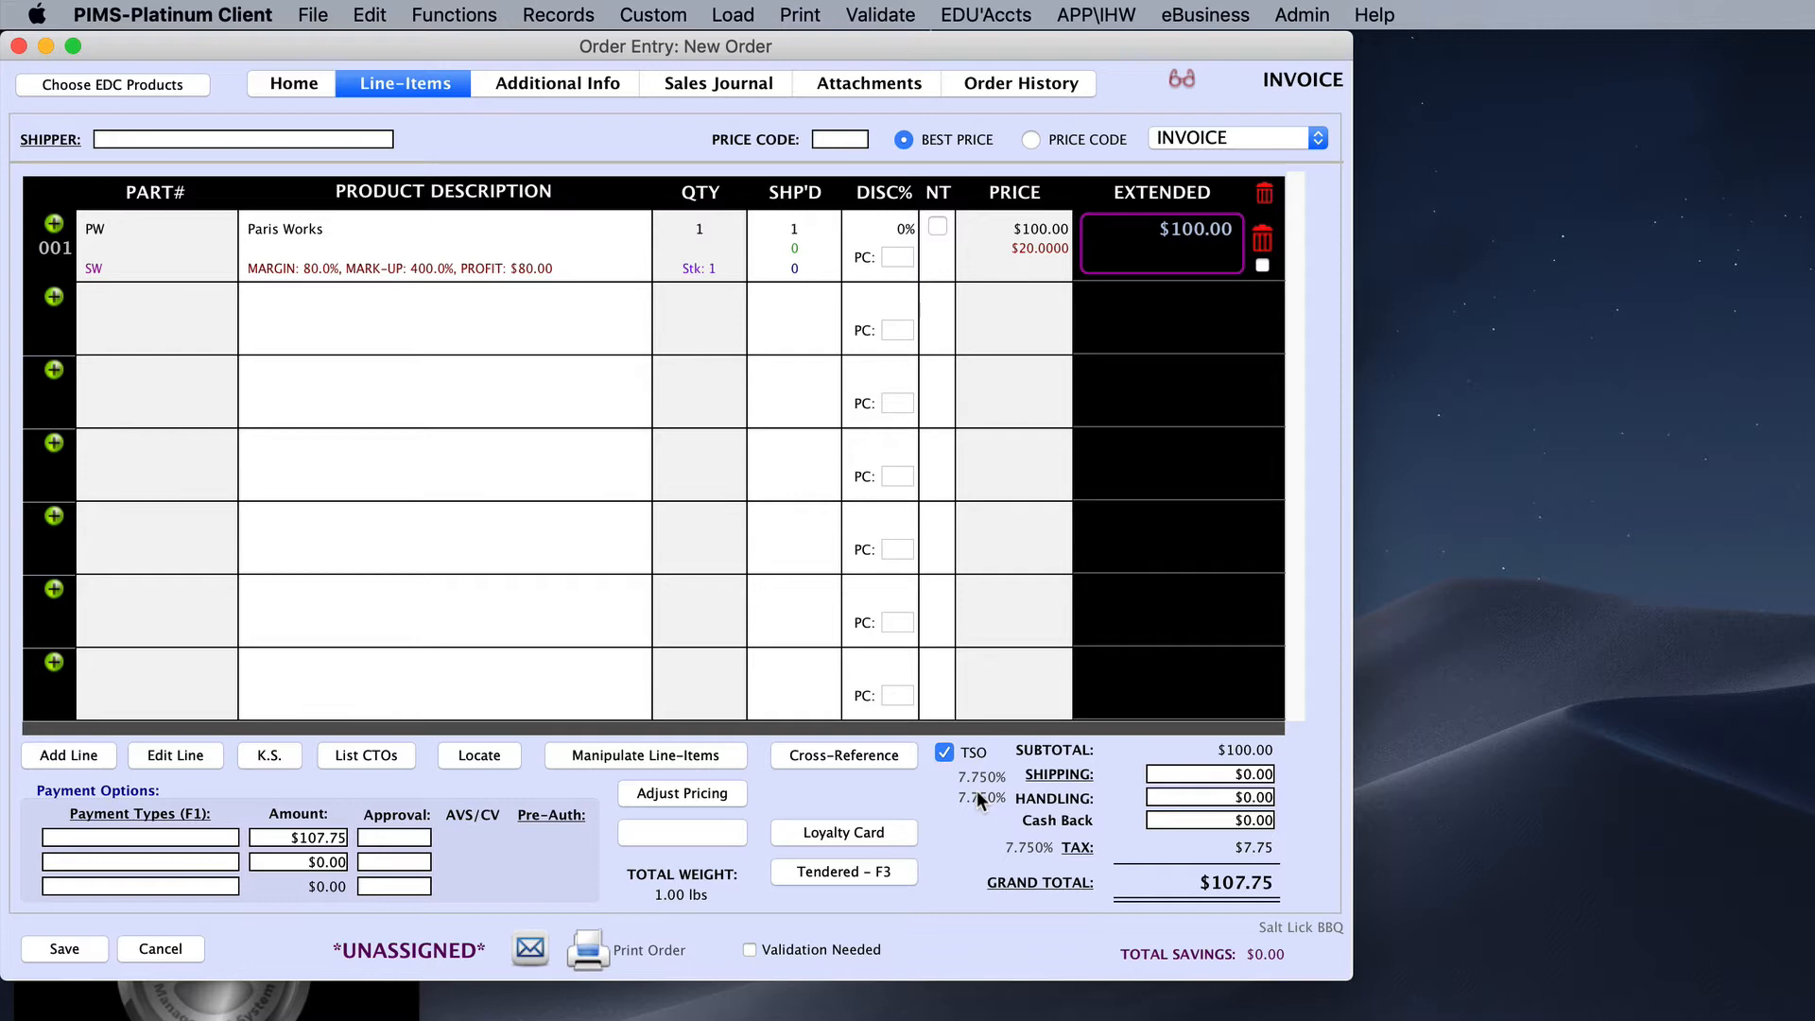
click(1214, 775)
text(10)
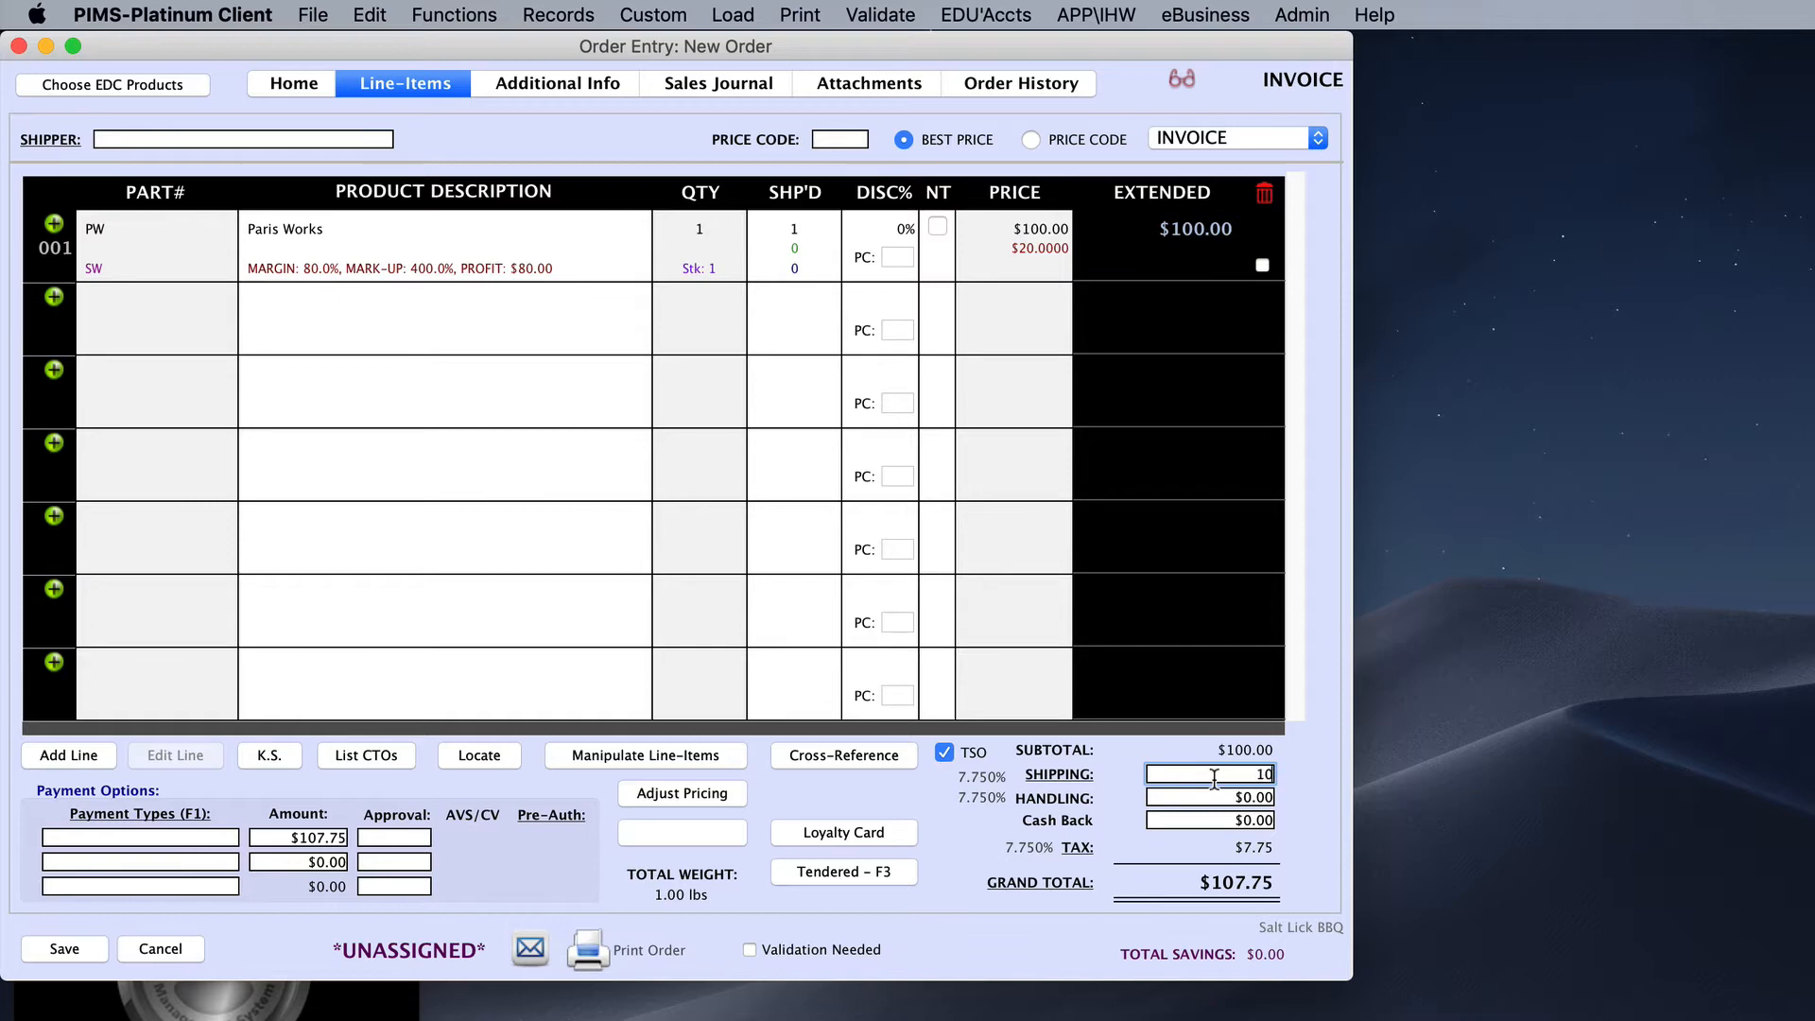
key(Tab)
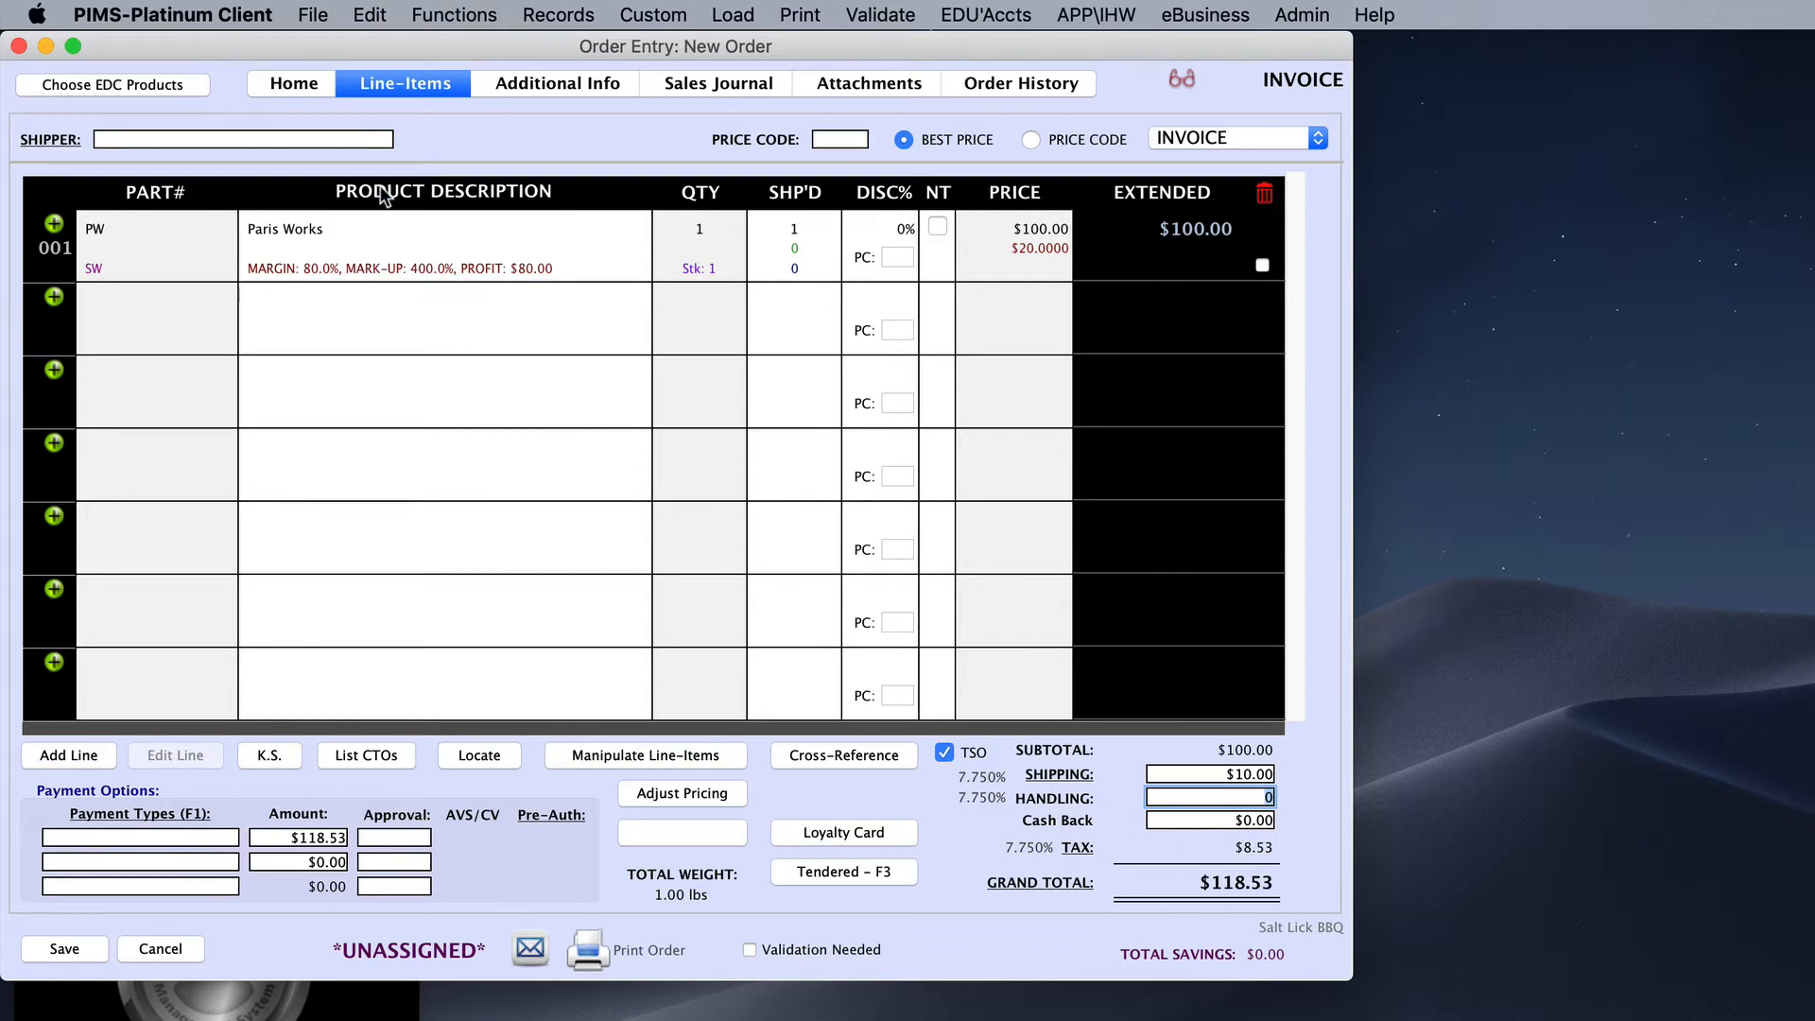
Use the customer's additional Las Vegas location as the ship-to address and check the tax on the line items.
click(281, 85)
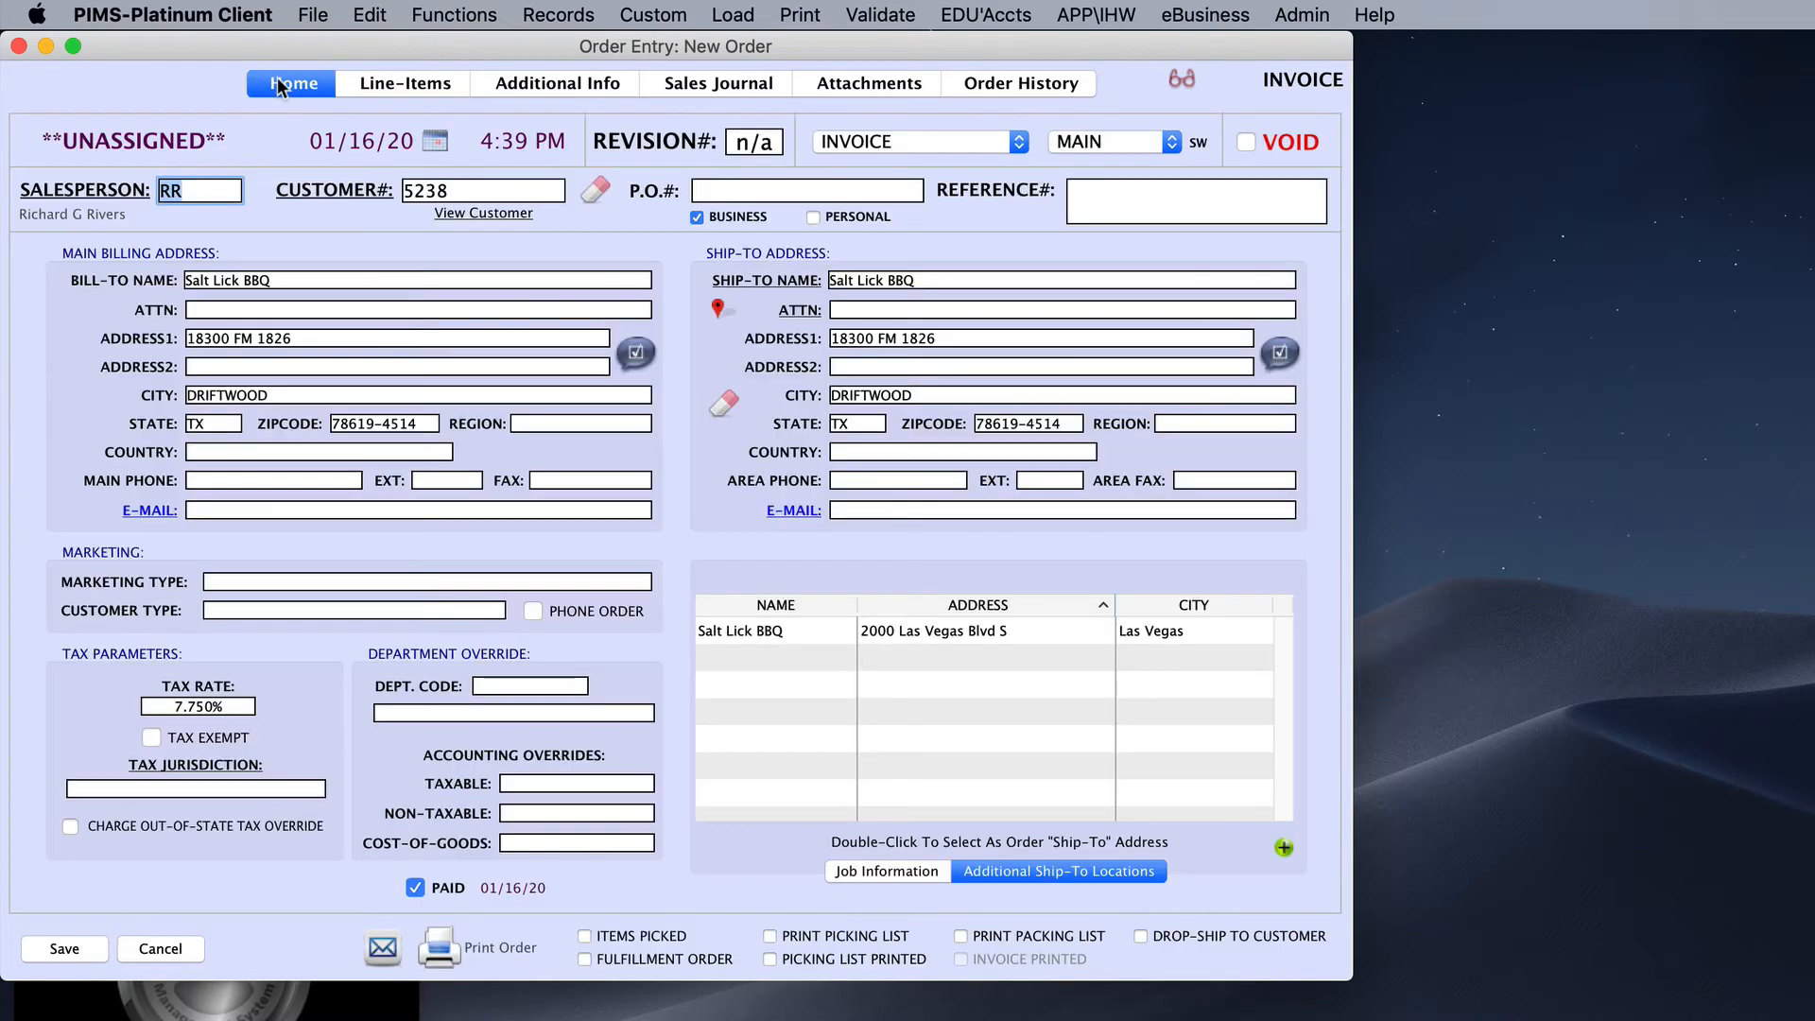
double_click(943, 632)
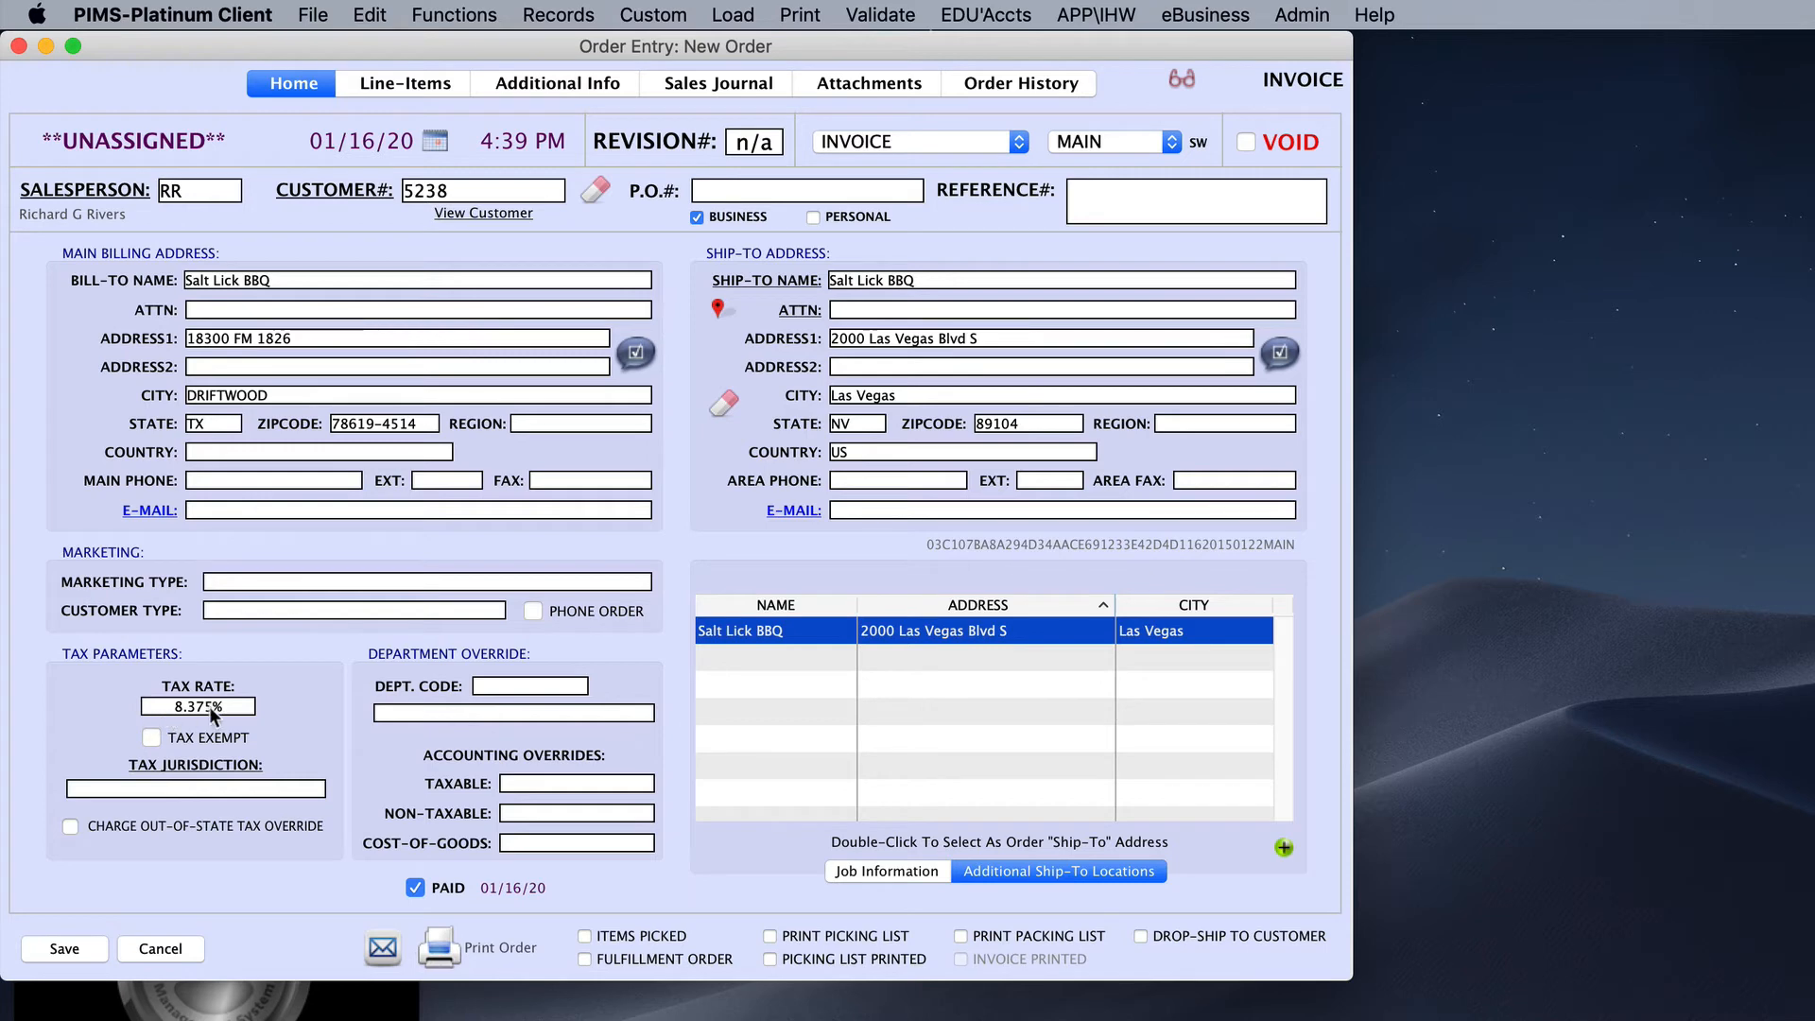
key(super+2)
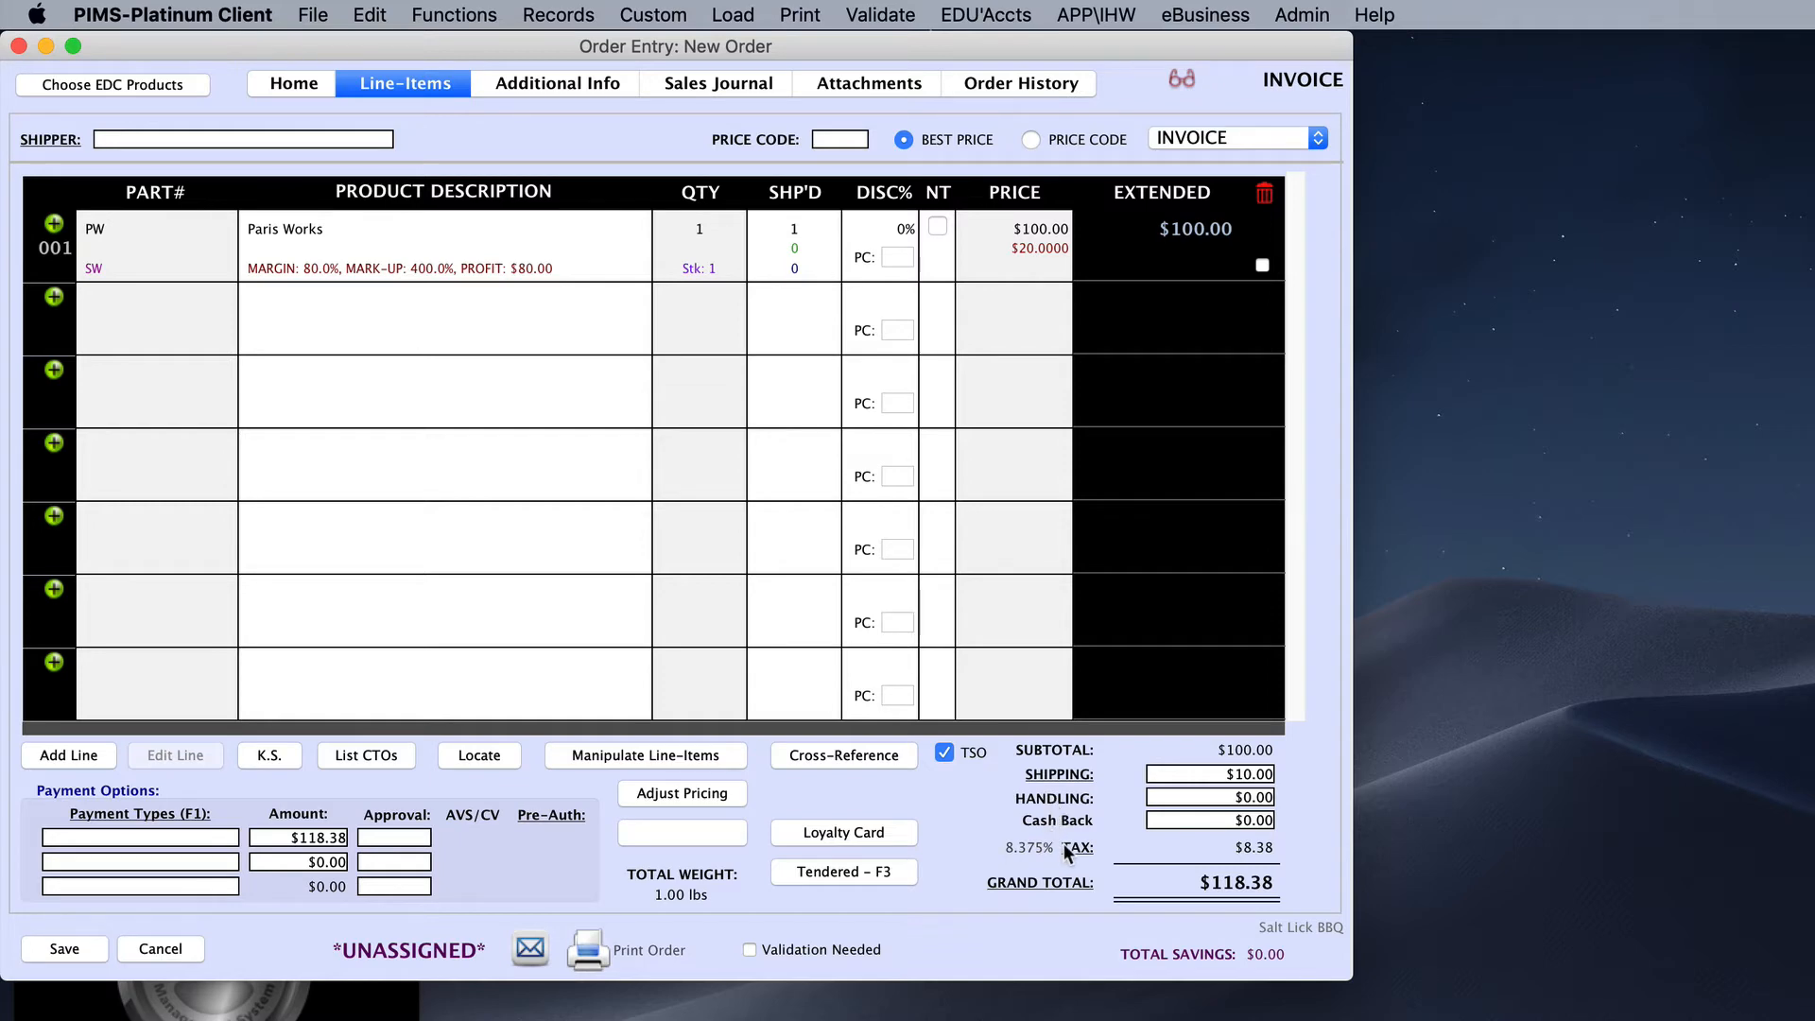
Change the order type to WORKSHEET and set it back to INVOICE.
click(297, 85)
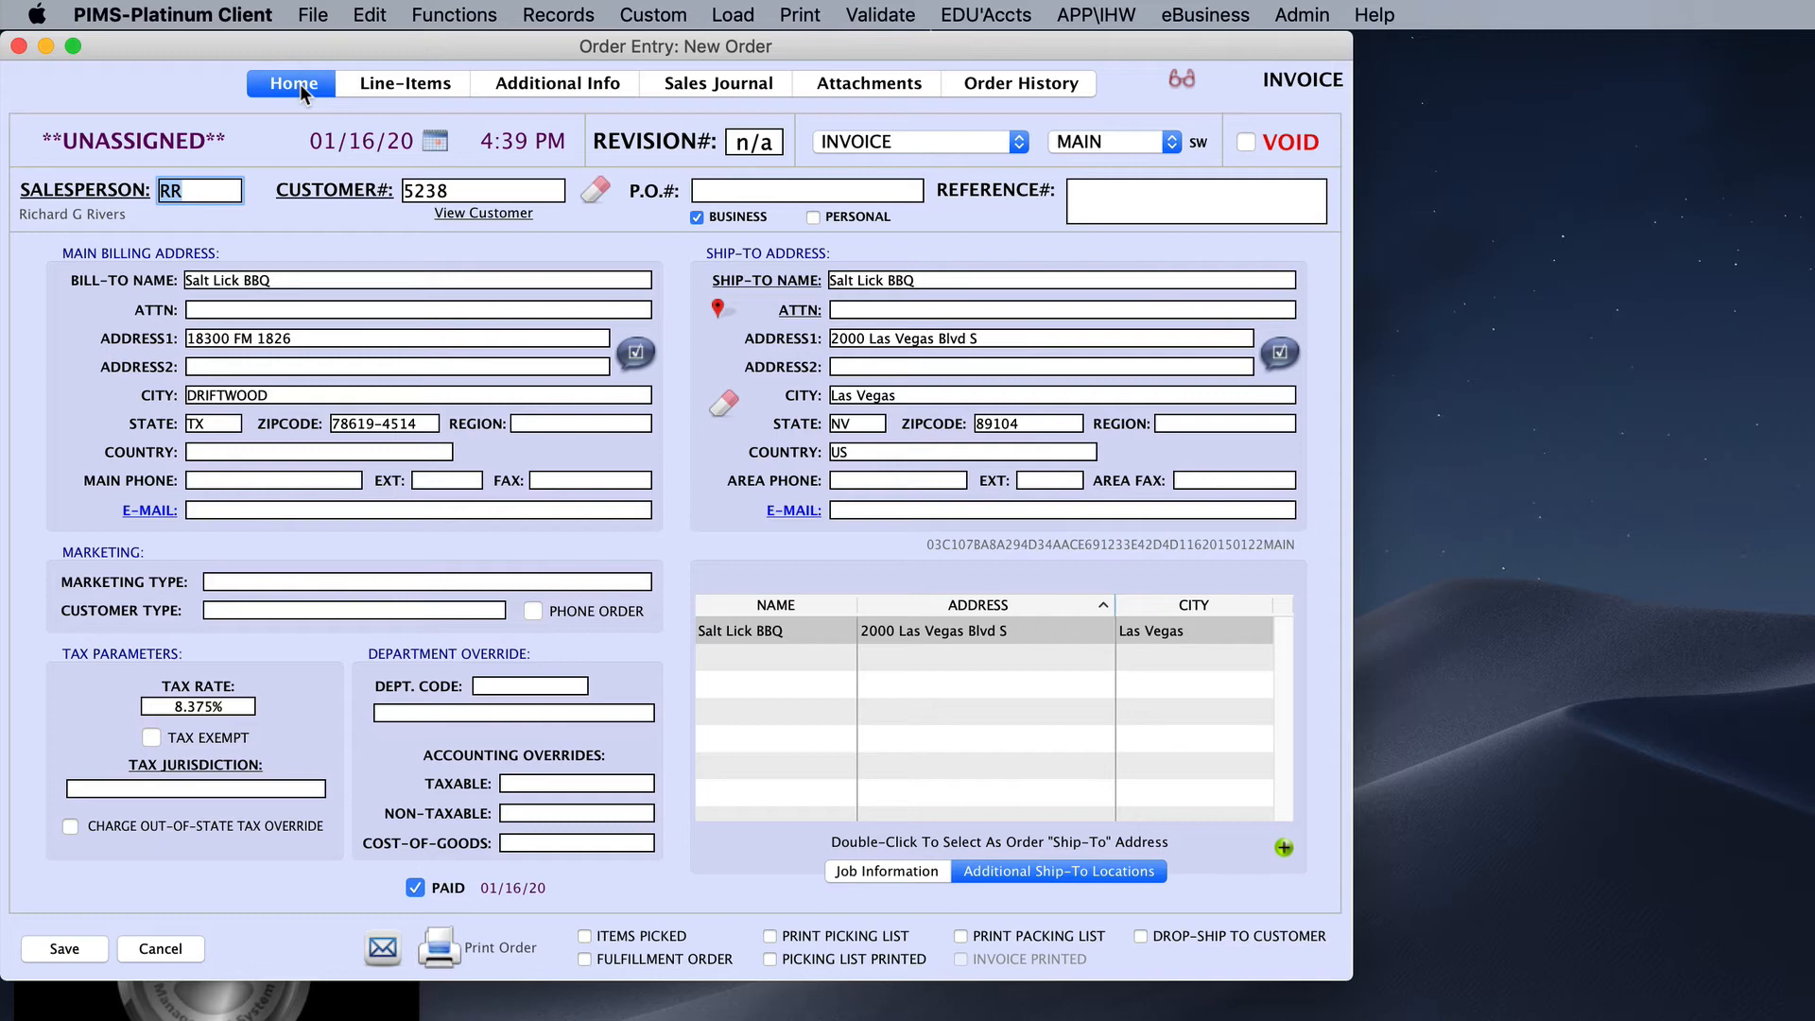
click(921, 142)
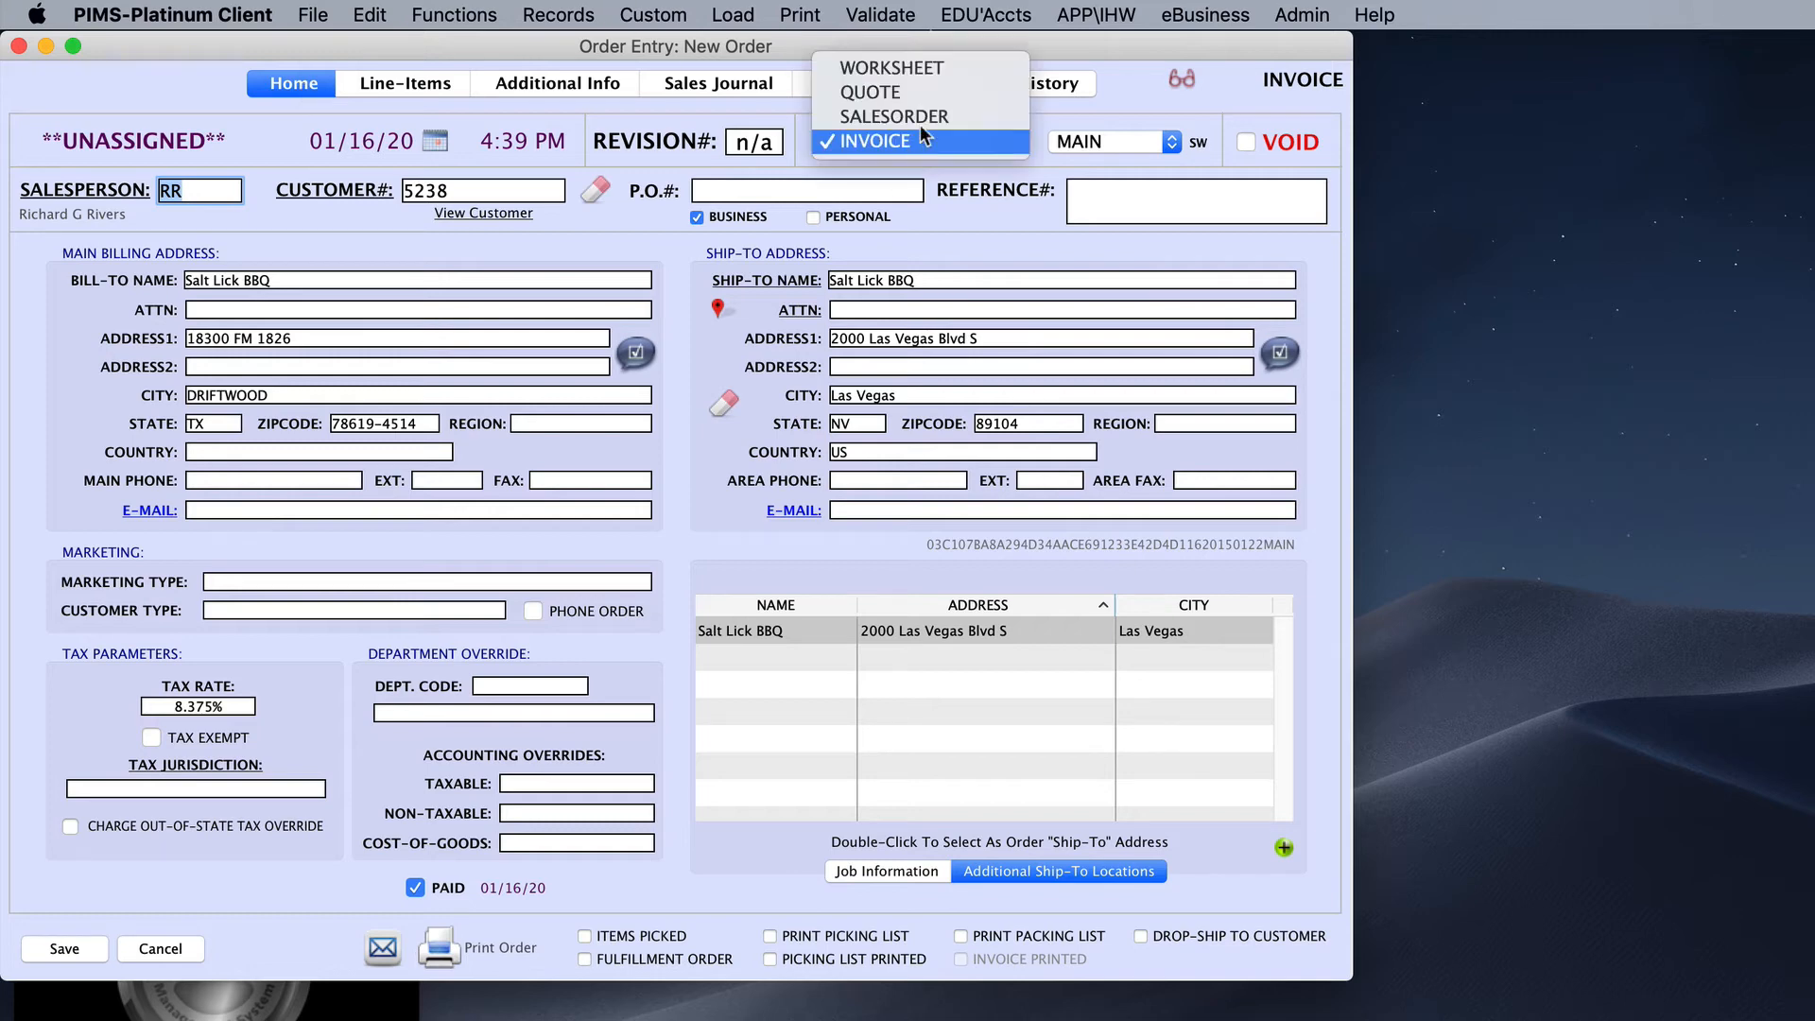
click(891, 69)
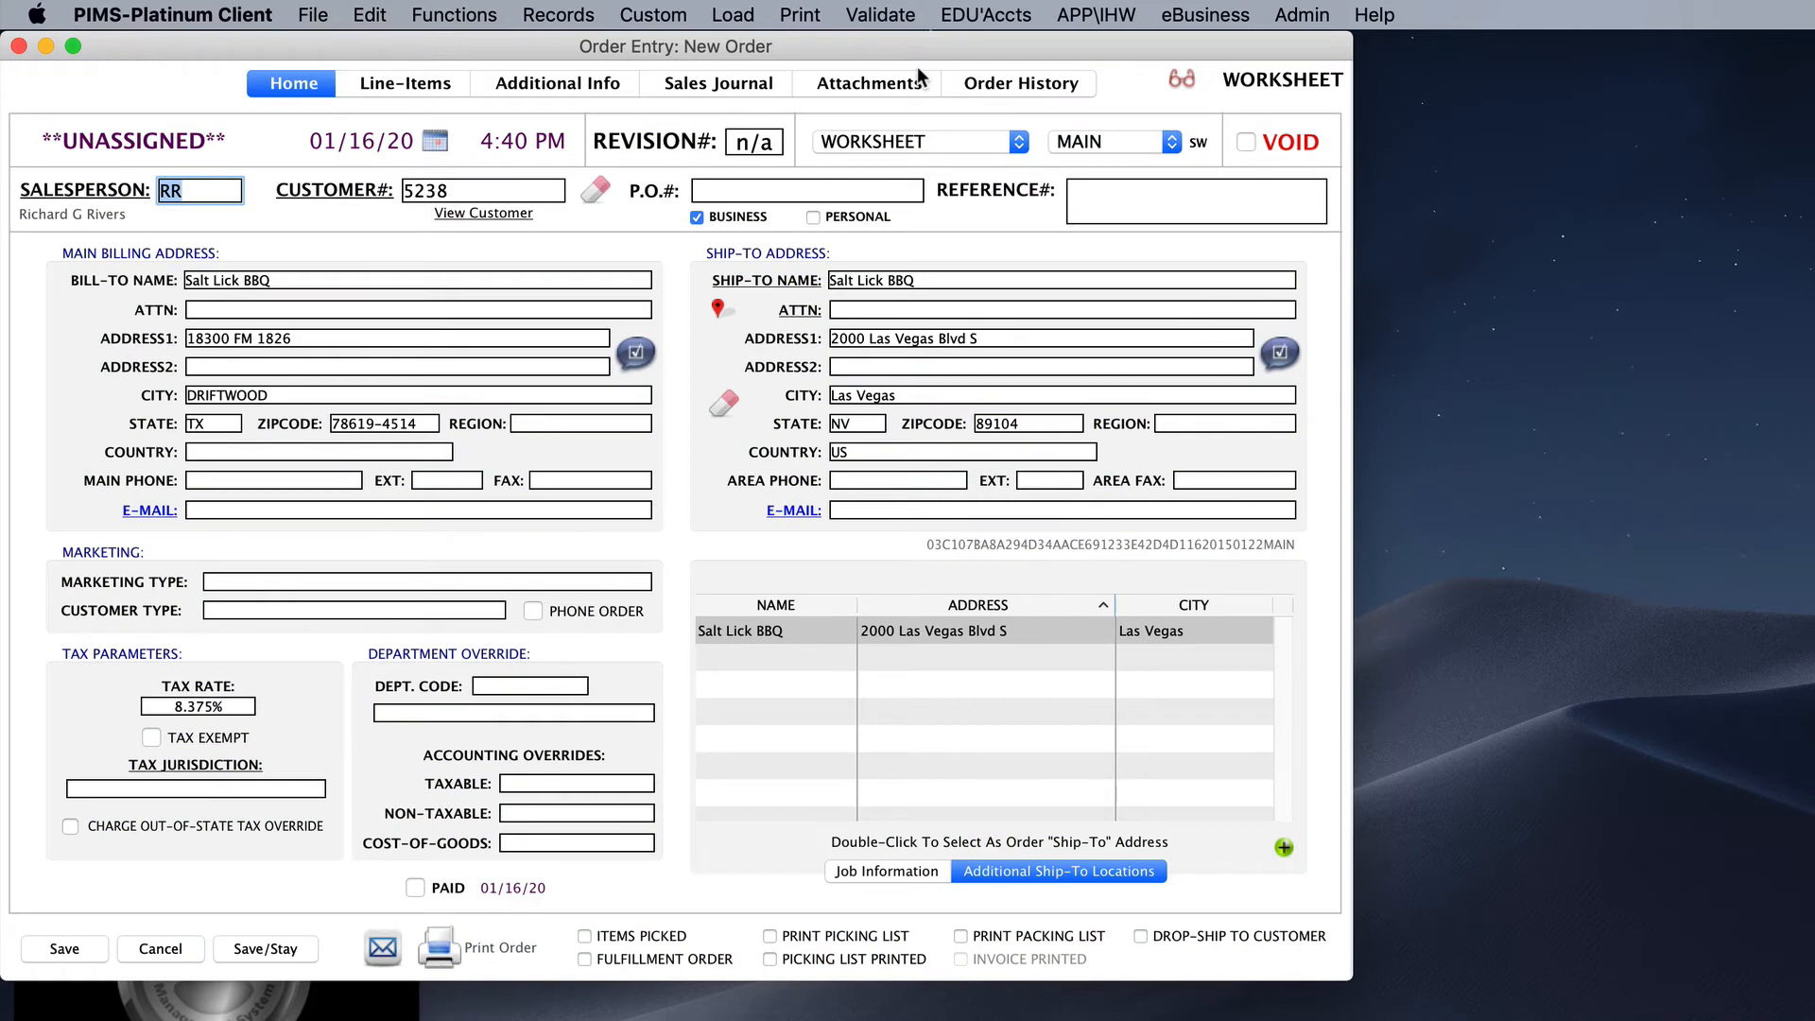
click(916, 140)
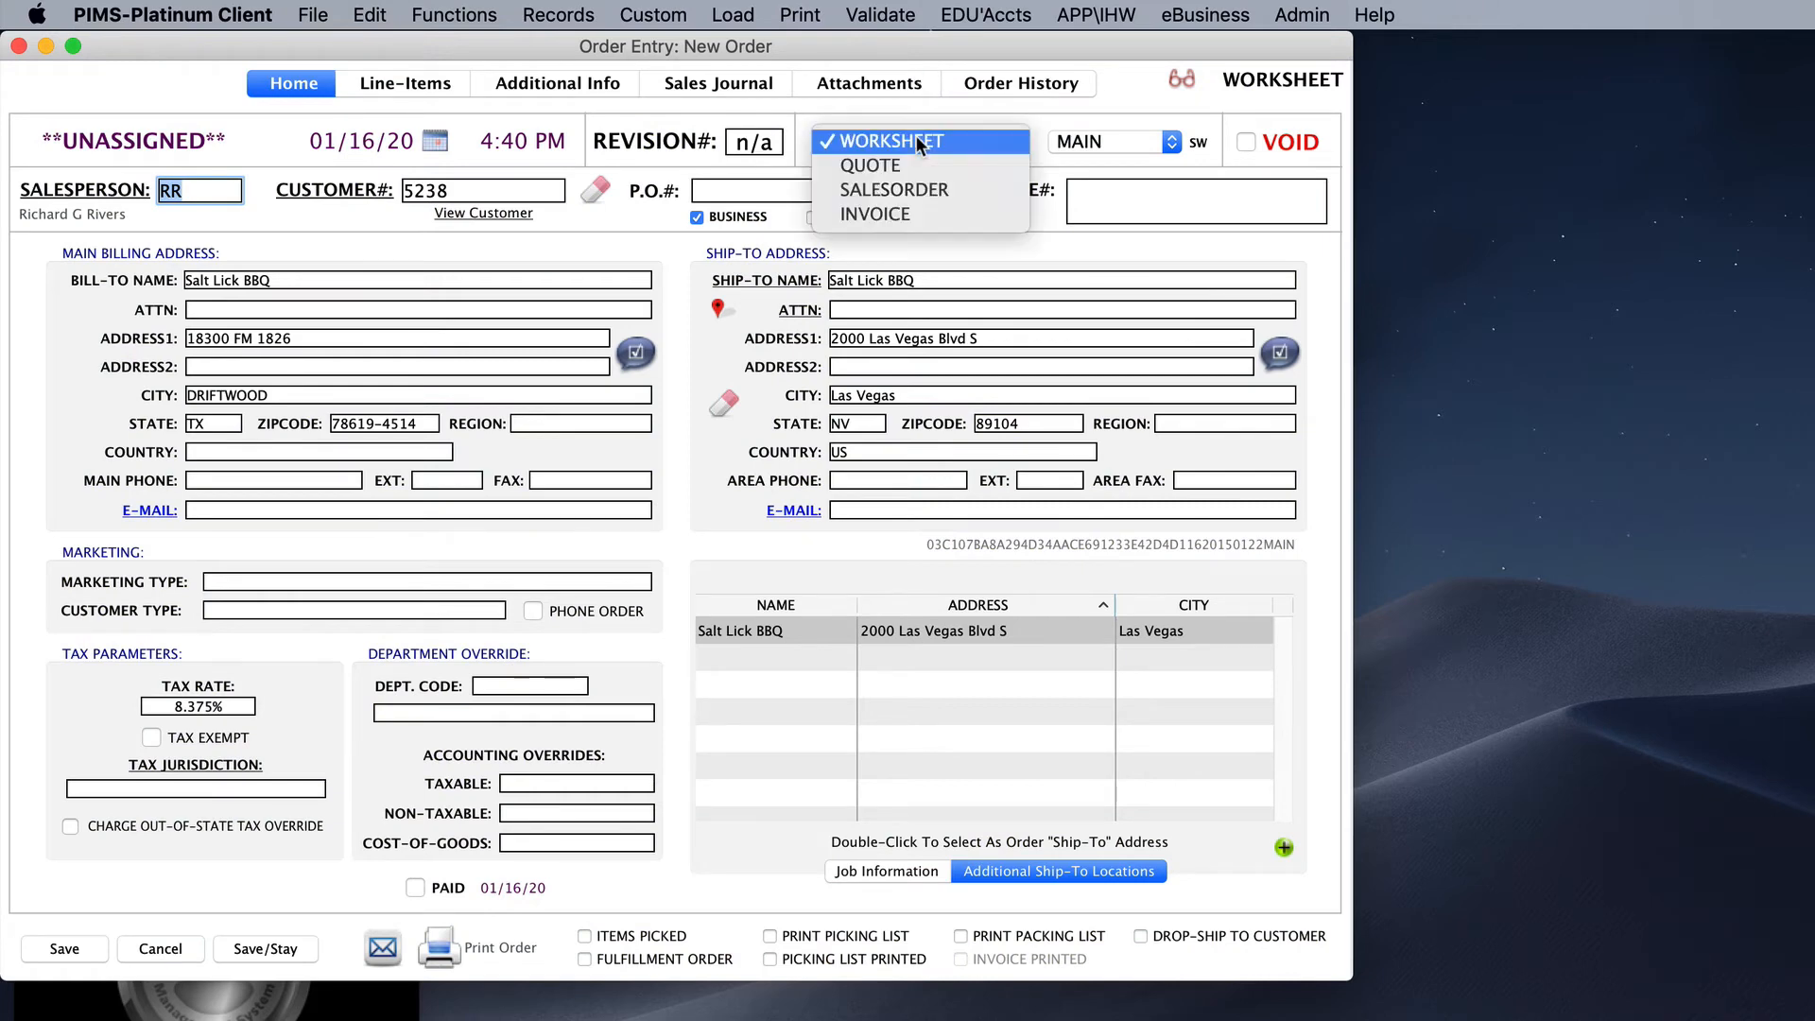
click(927, 213)
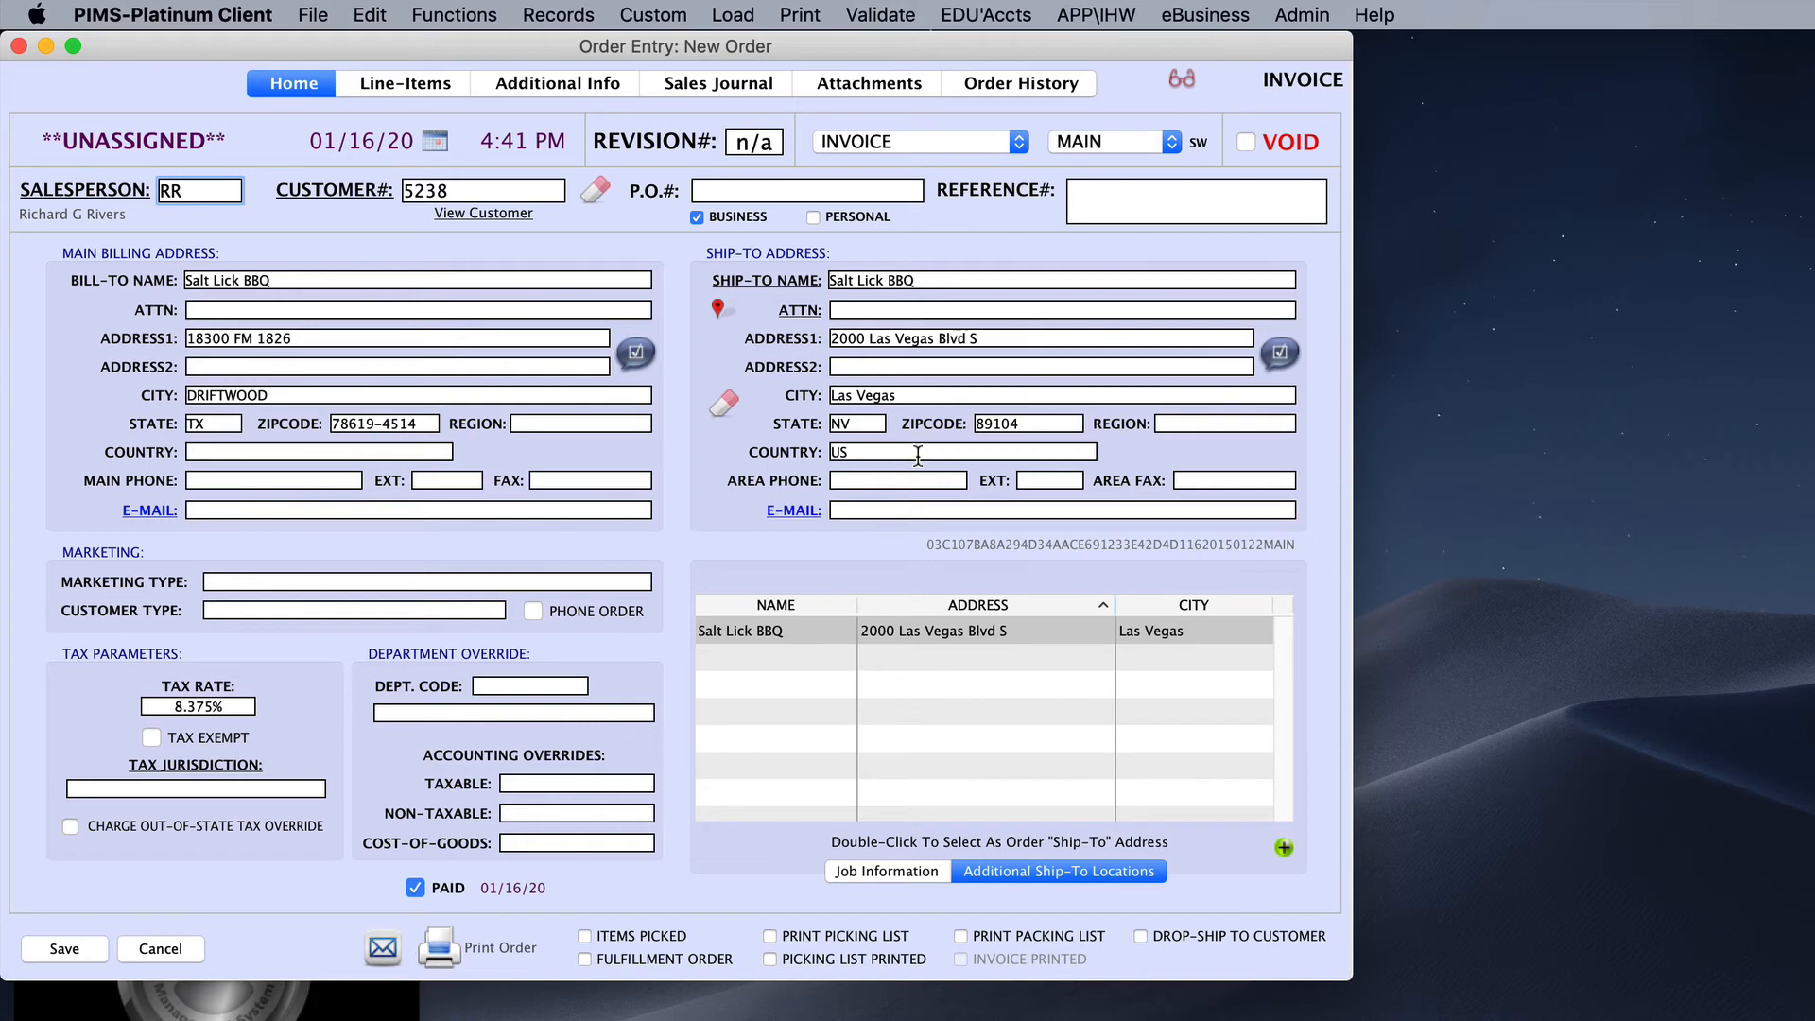
Clear the ship-to address and find "exec" as the ship-to name, applying Executron Development Corp to the ship-to only.
click(724, 404)
click(1814, 819)
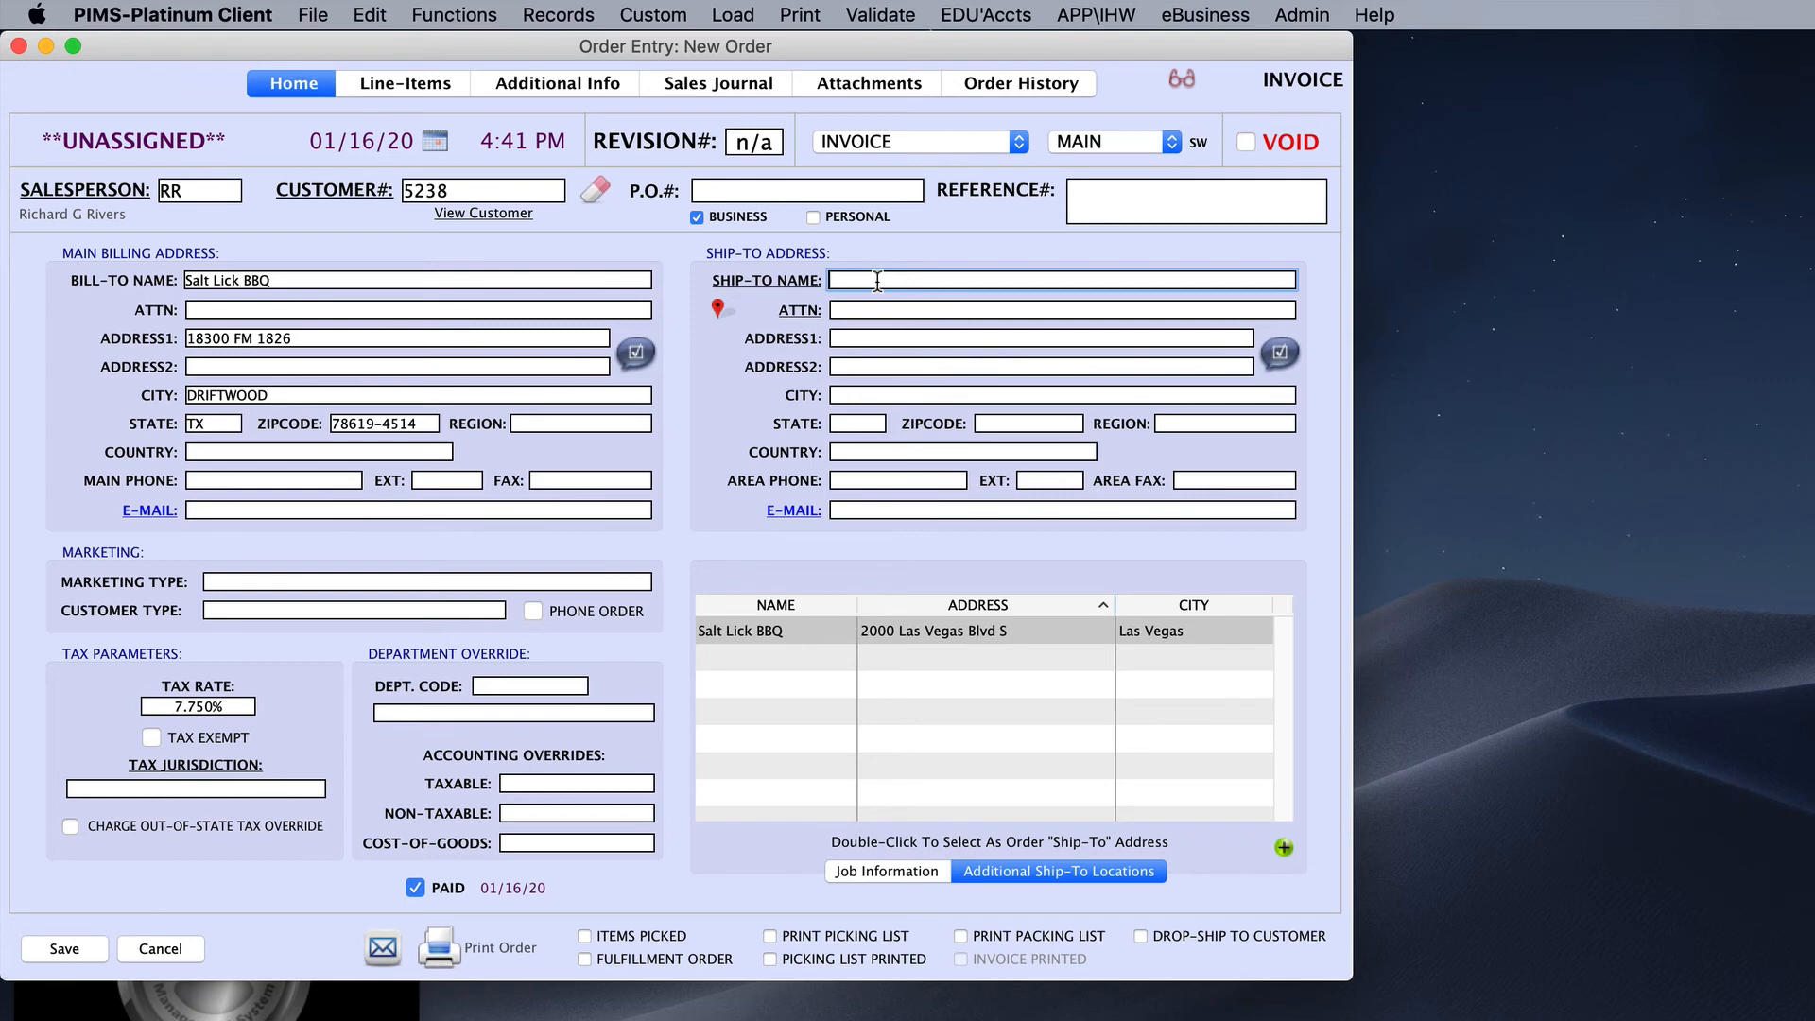
text(exec)
key(Tab)
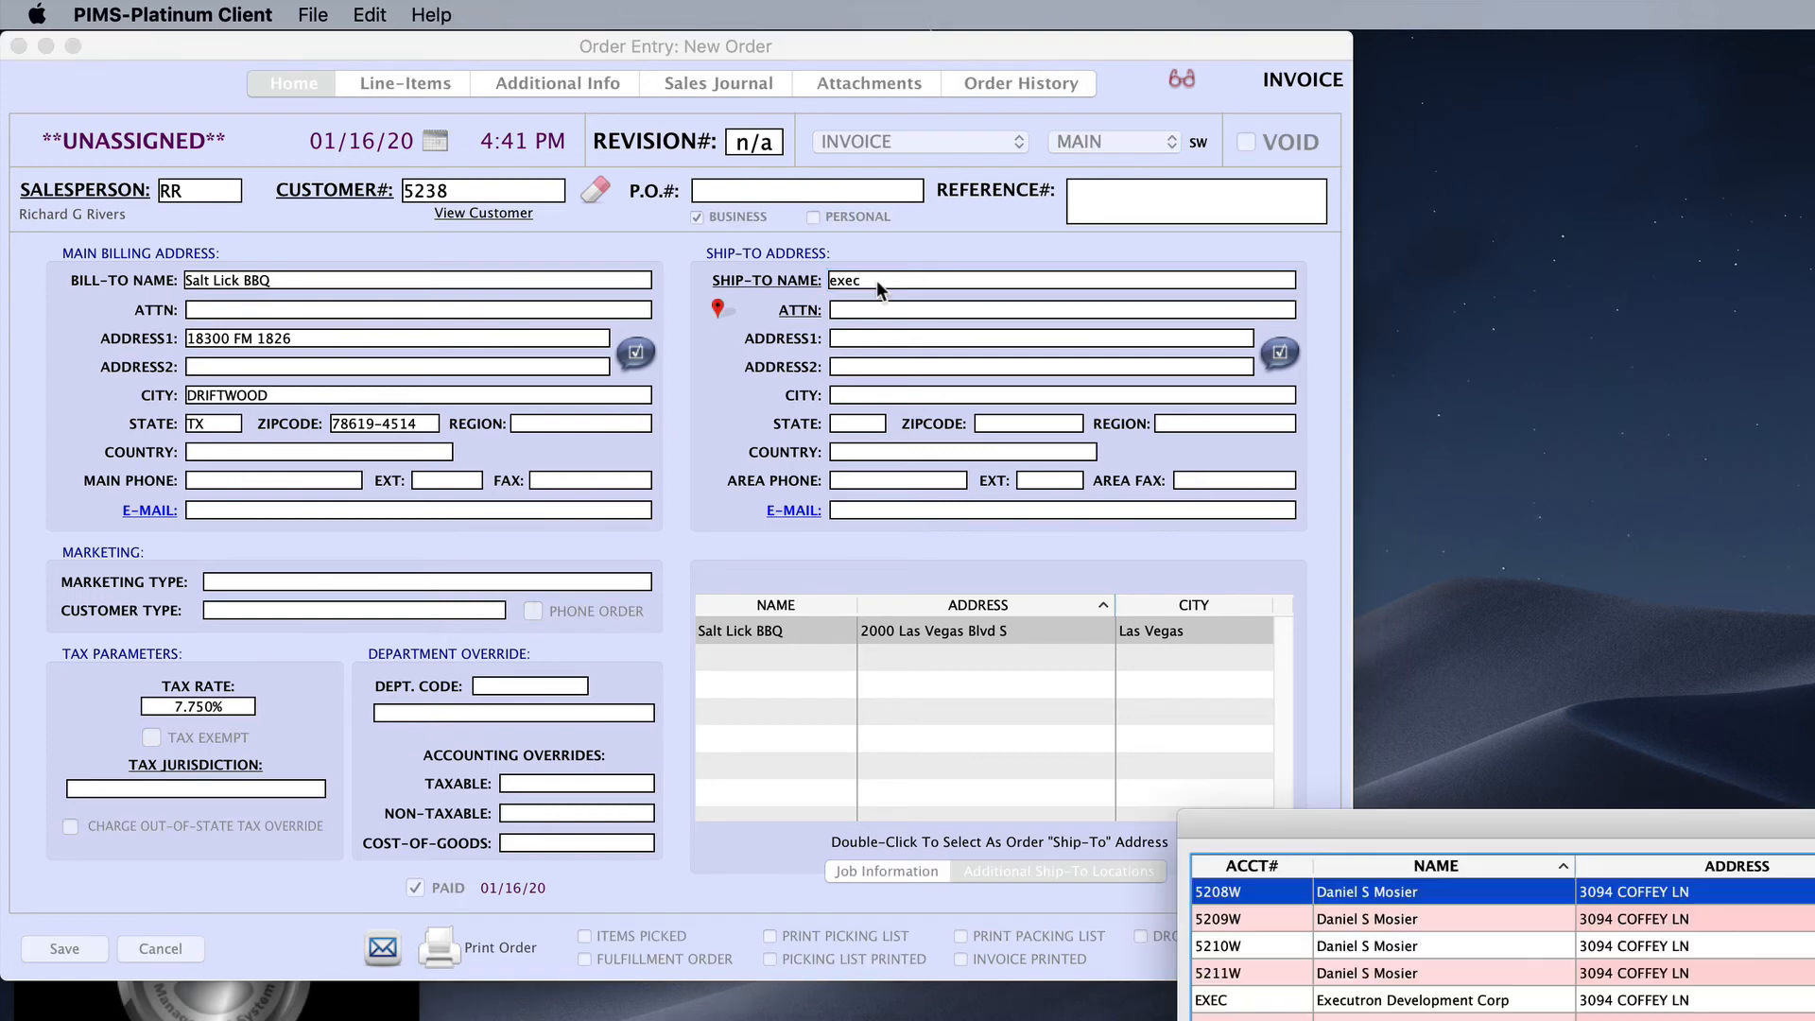
double_click(1435, 1002)
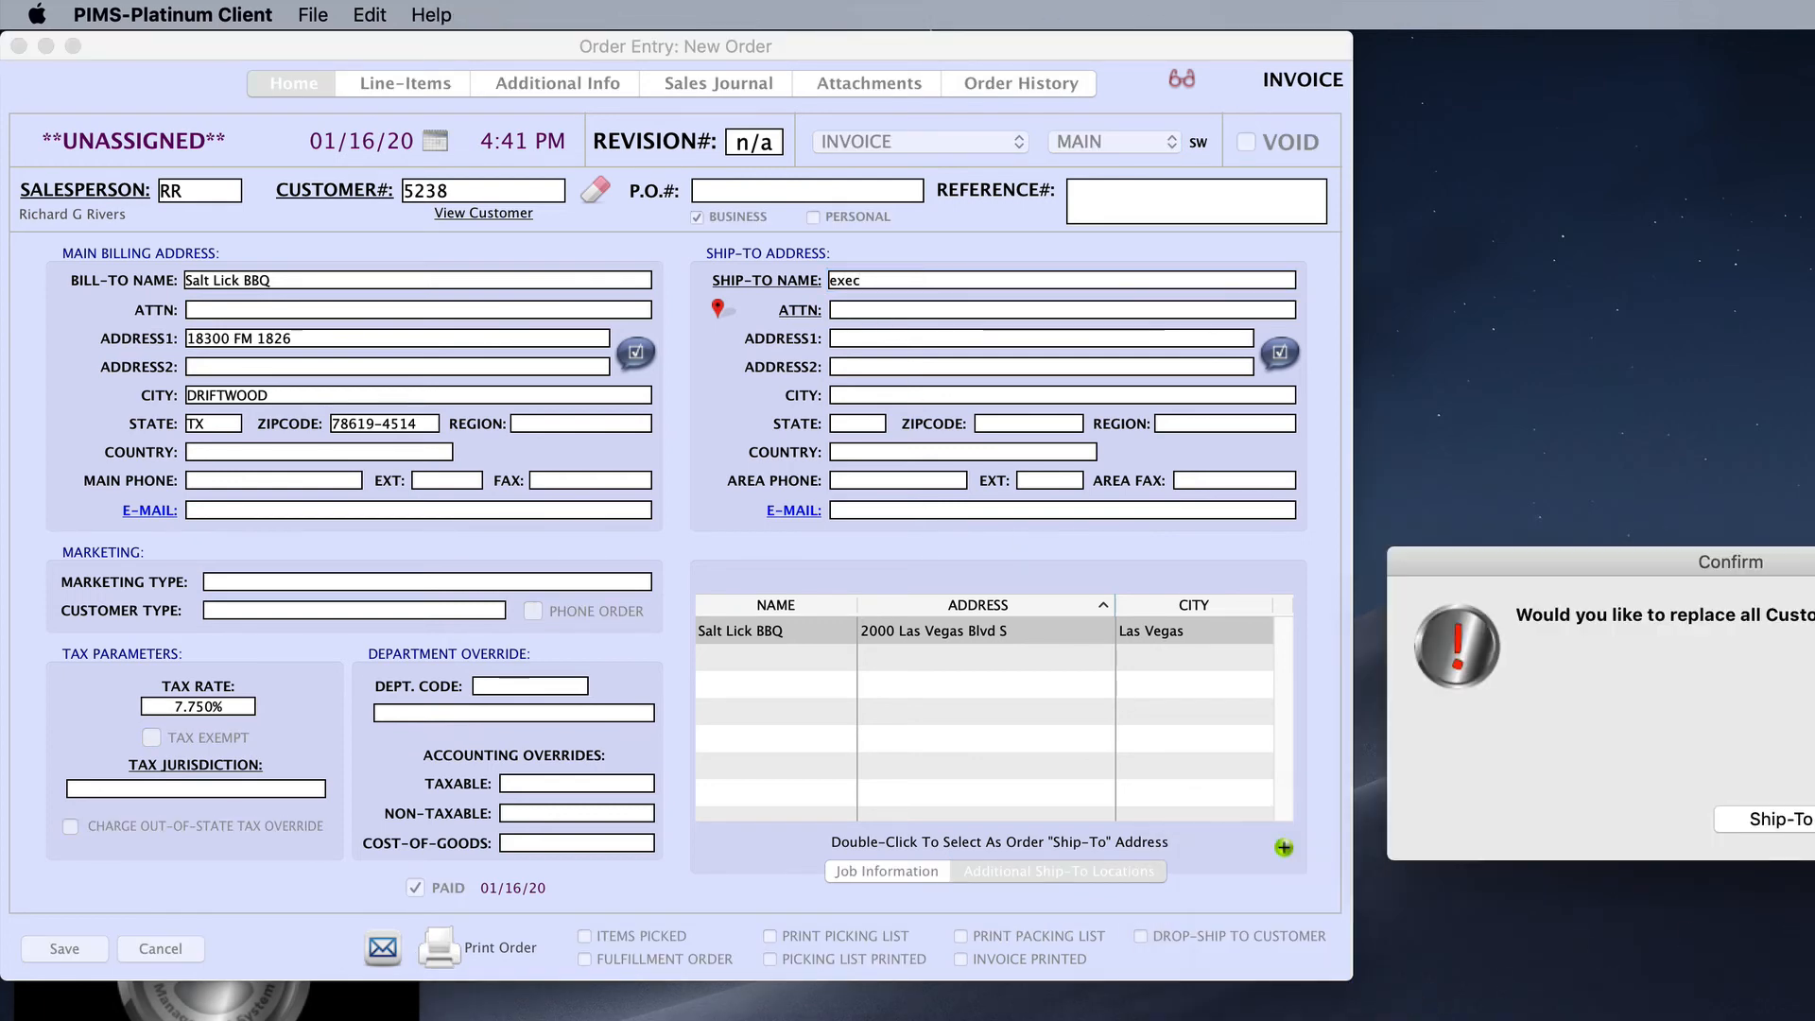
click(1801, 820)
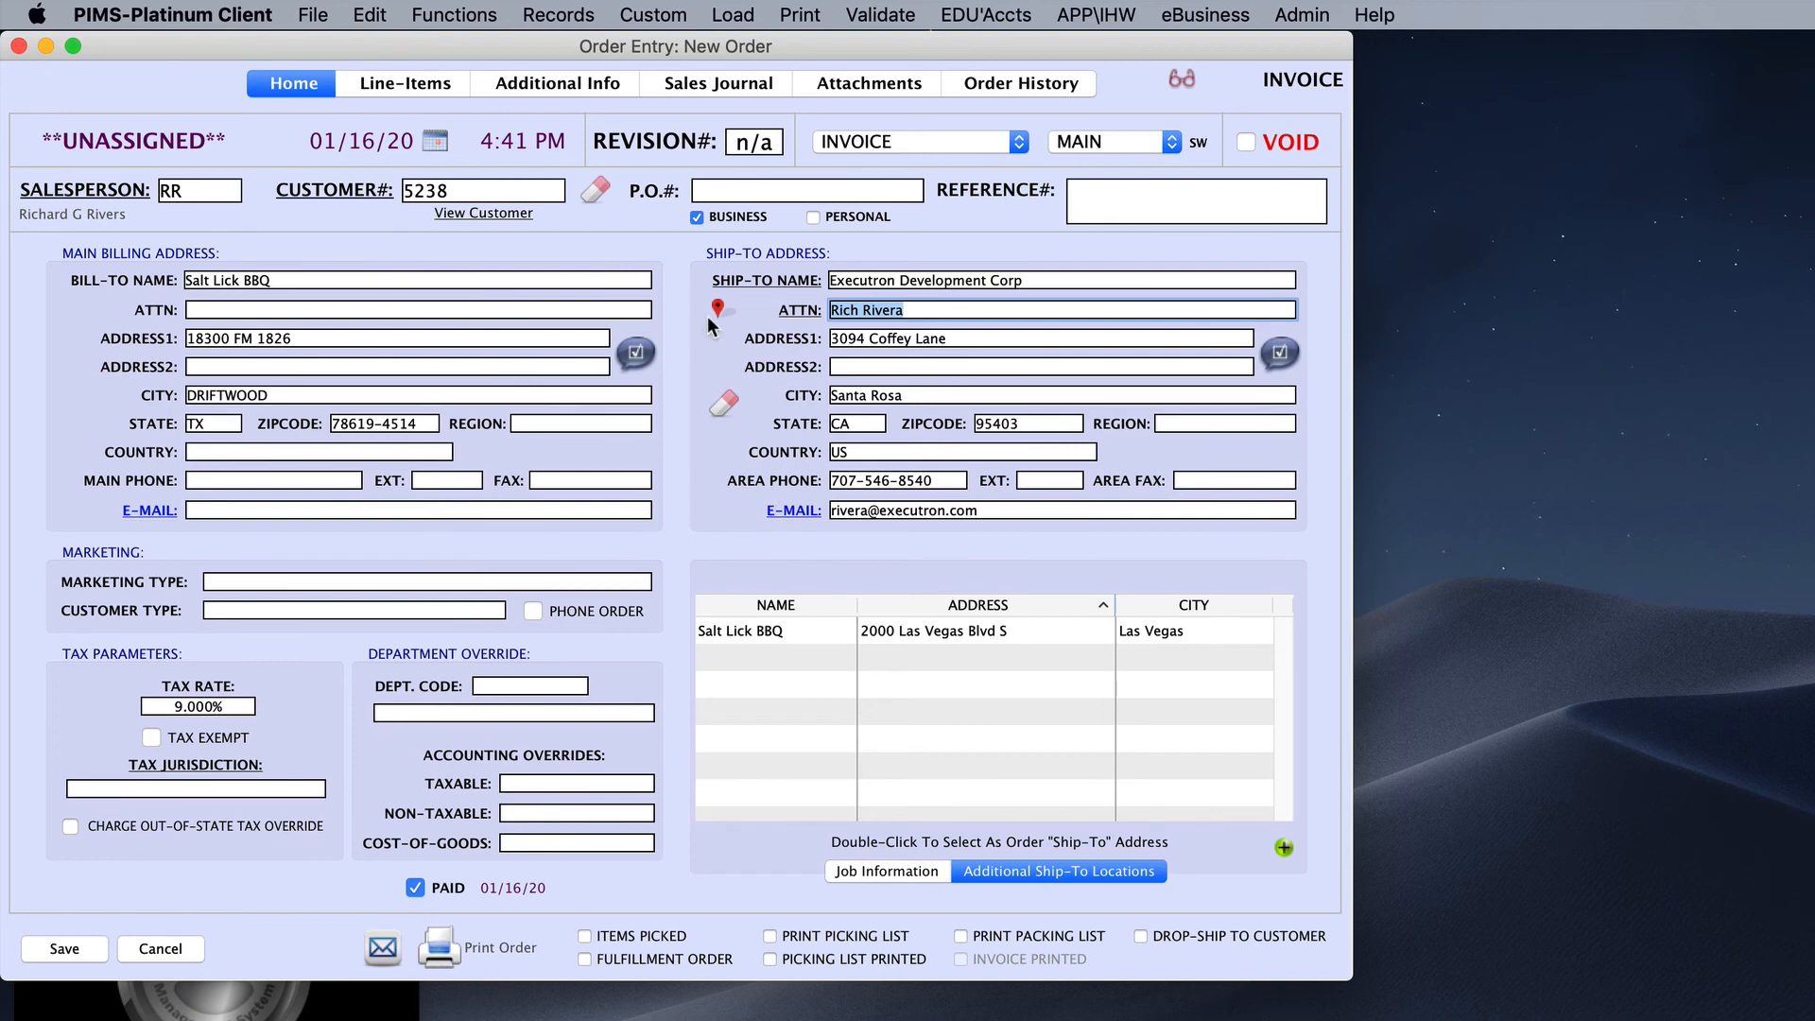
Clear the ship-to address and fill it with the main billing address of Salt Lick BBQ.
click(726, 405)
key(Return)
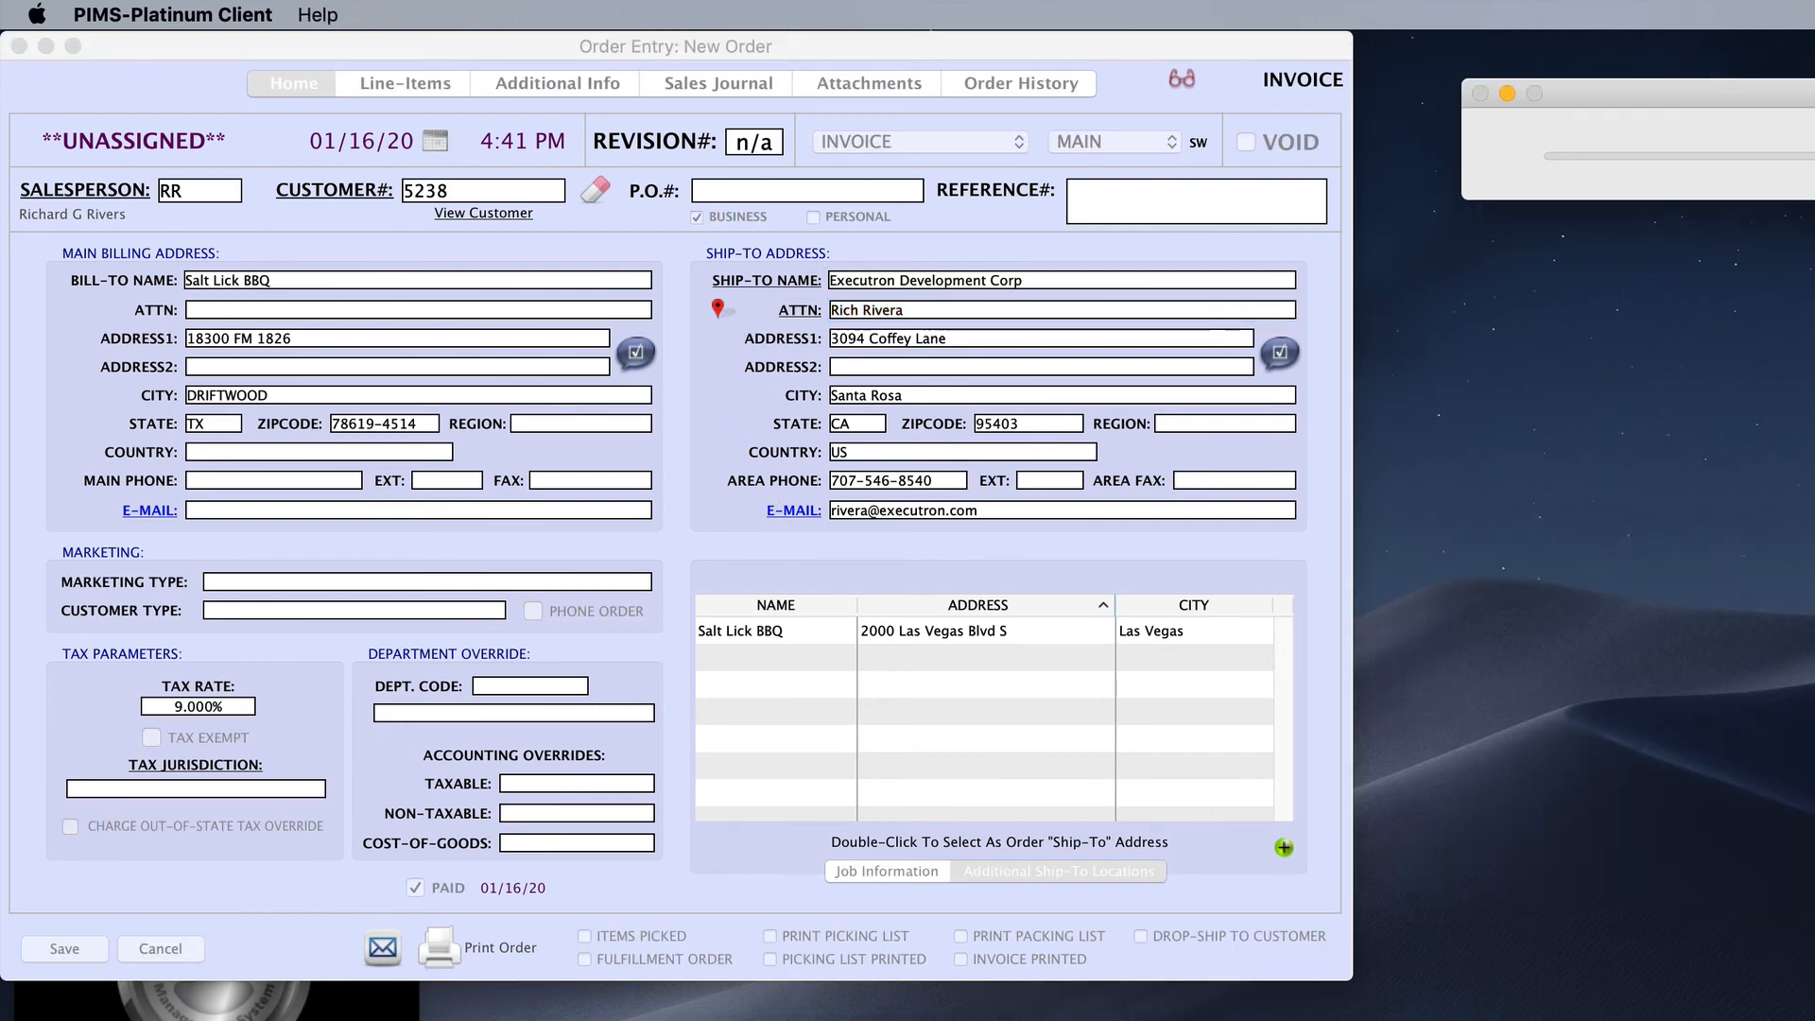
click(769, 281)
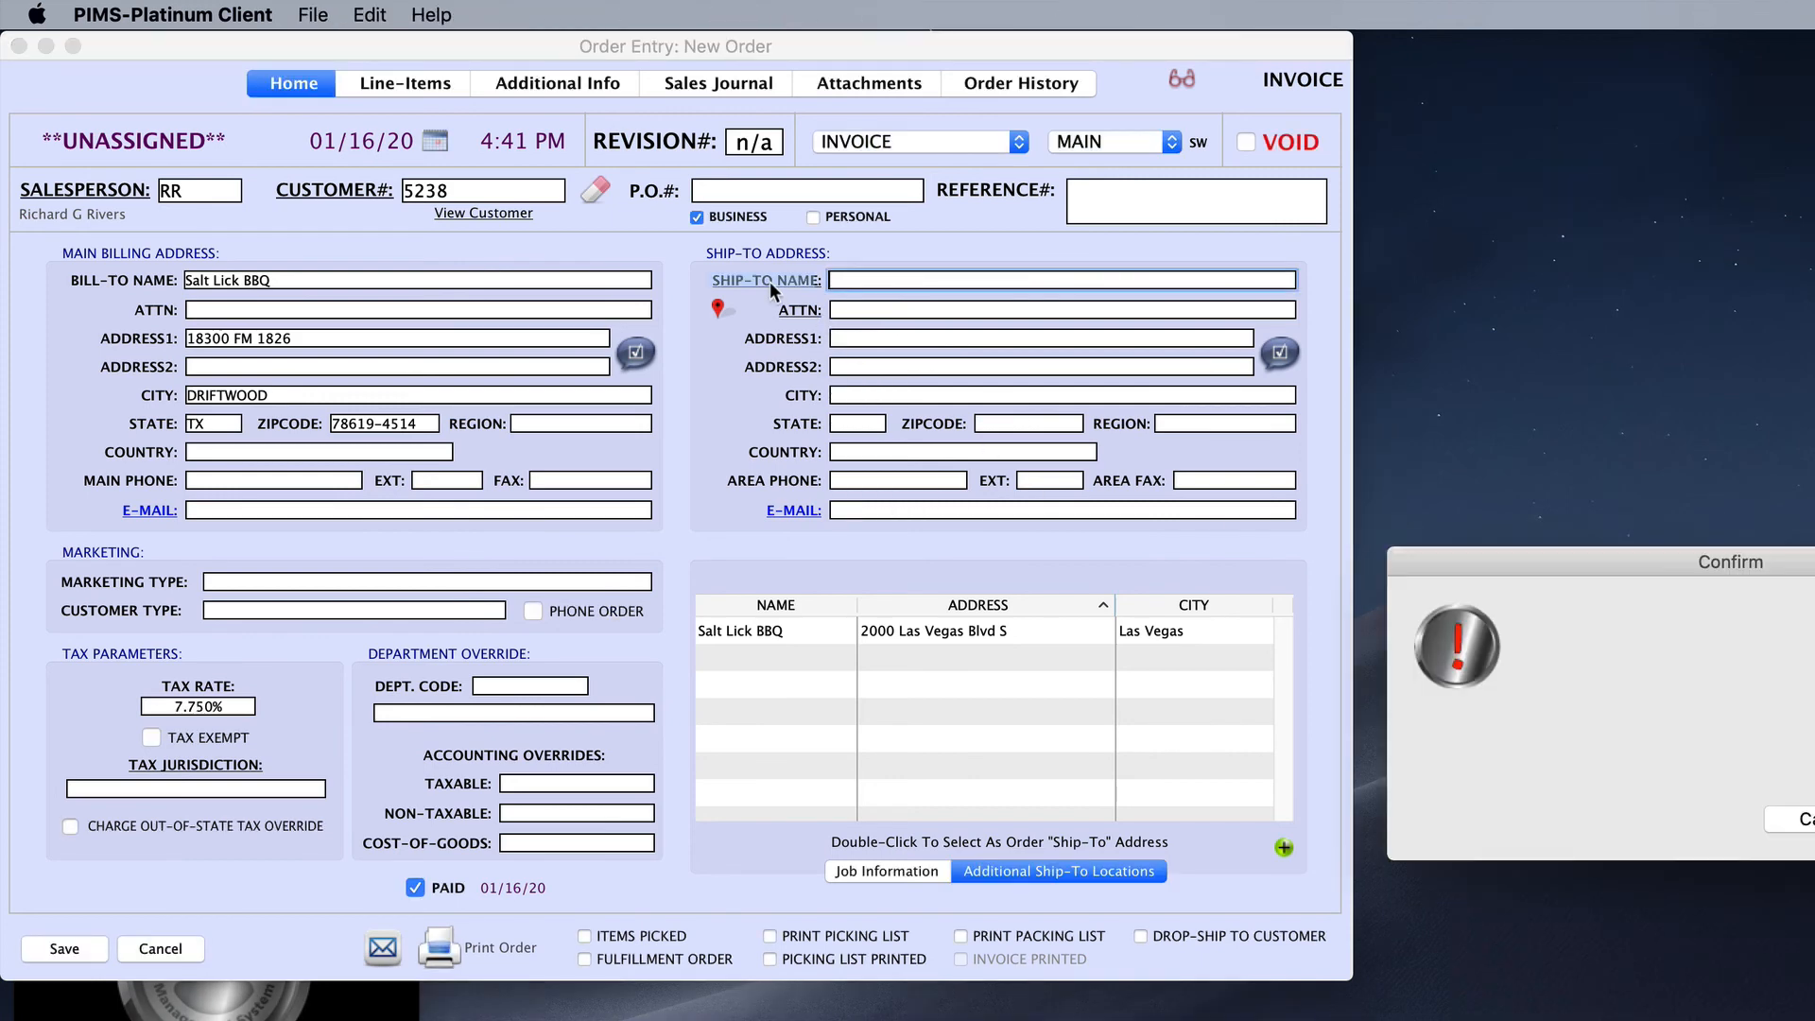
key(Return)
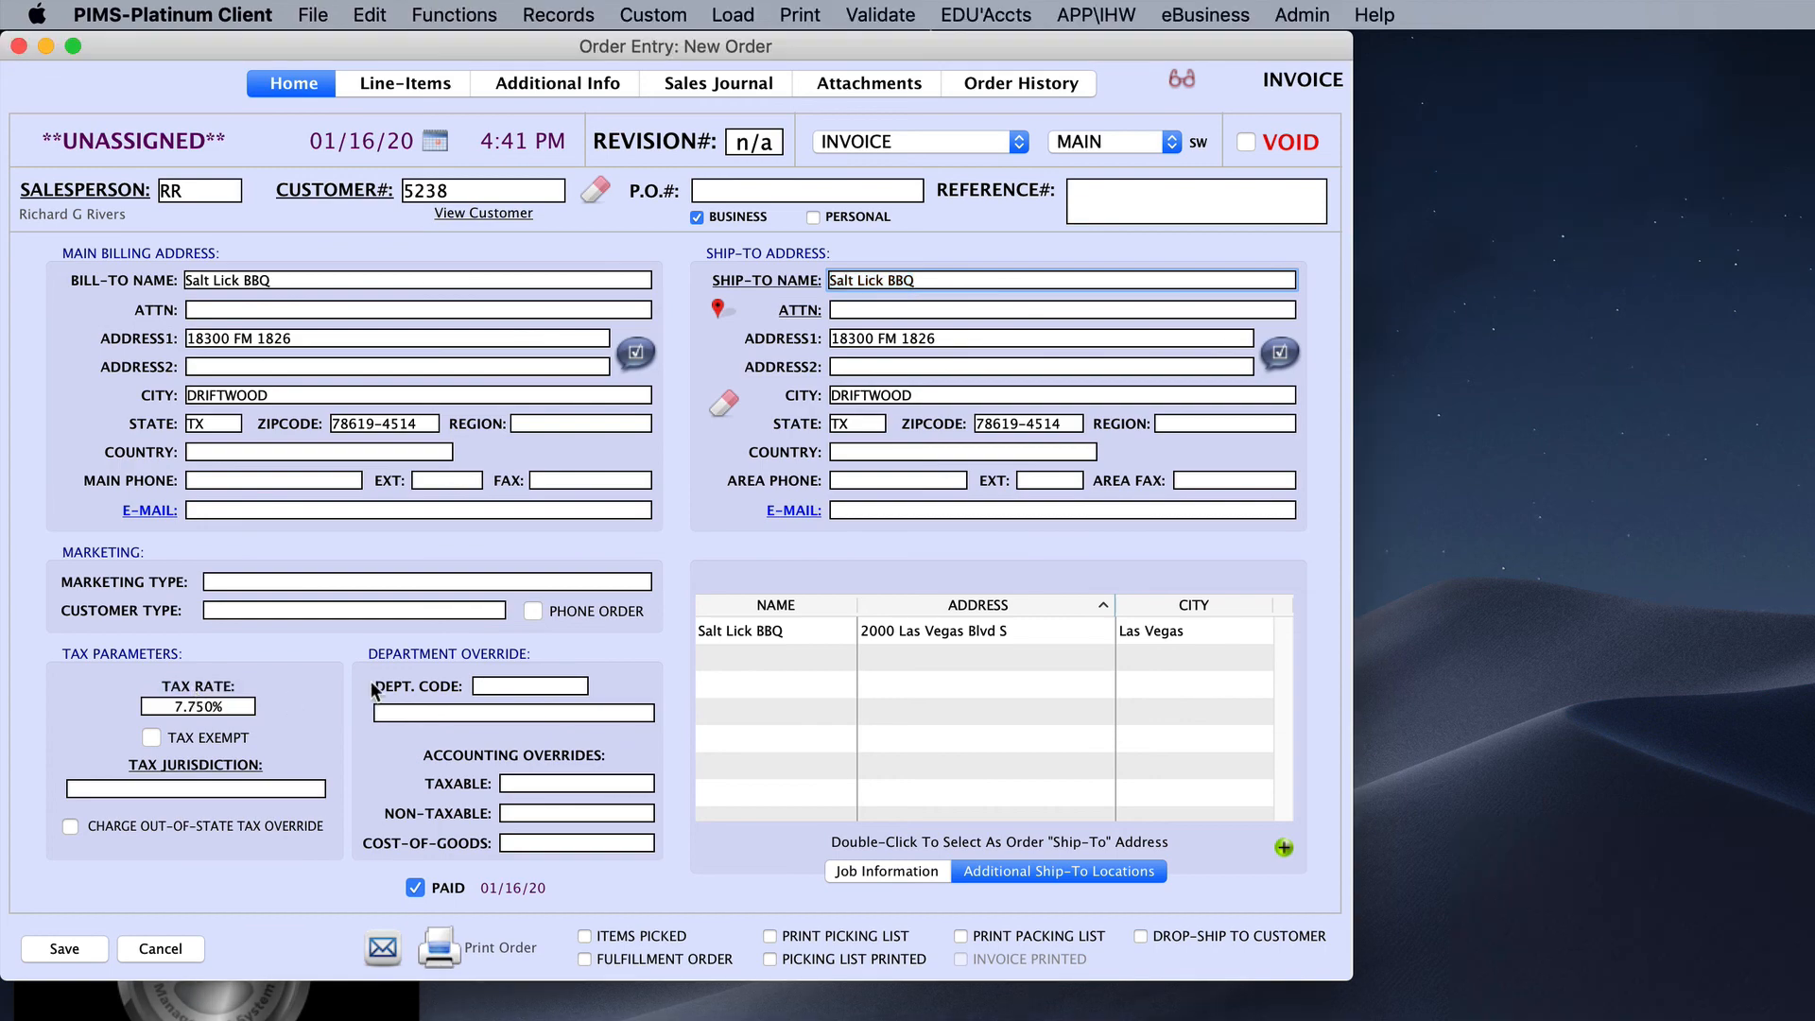
Review the tax breakdown for the order's line items and shipping, and return to the order's main address details.
key(super+2)
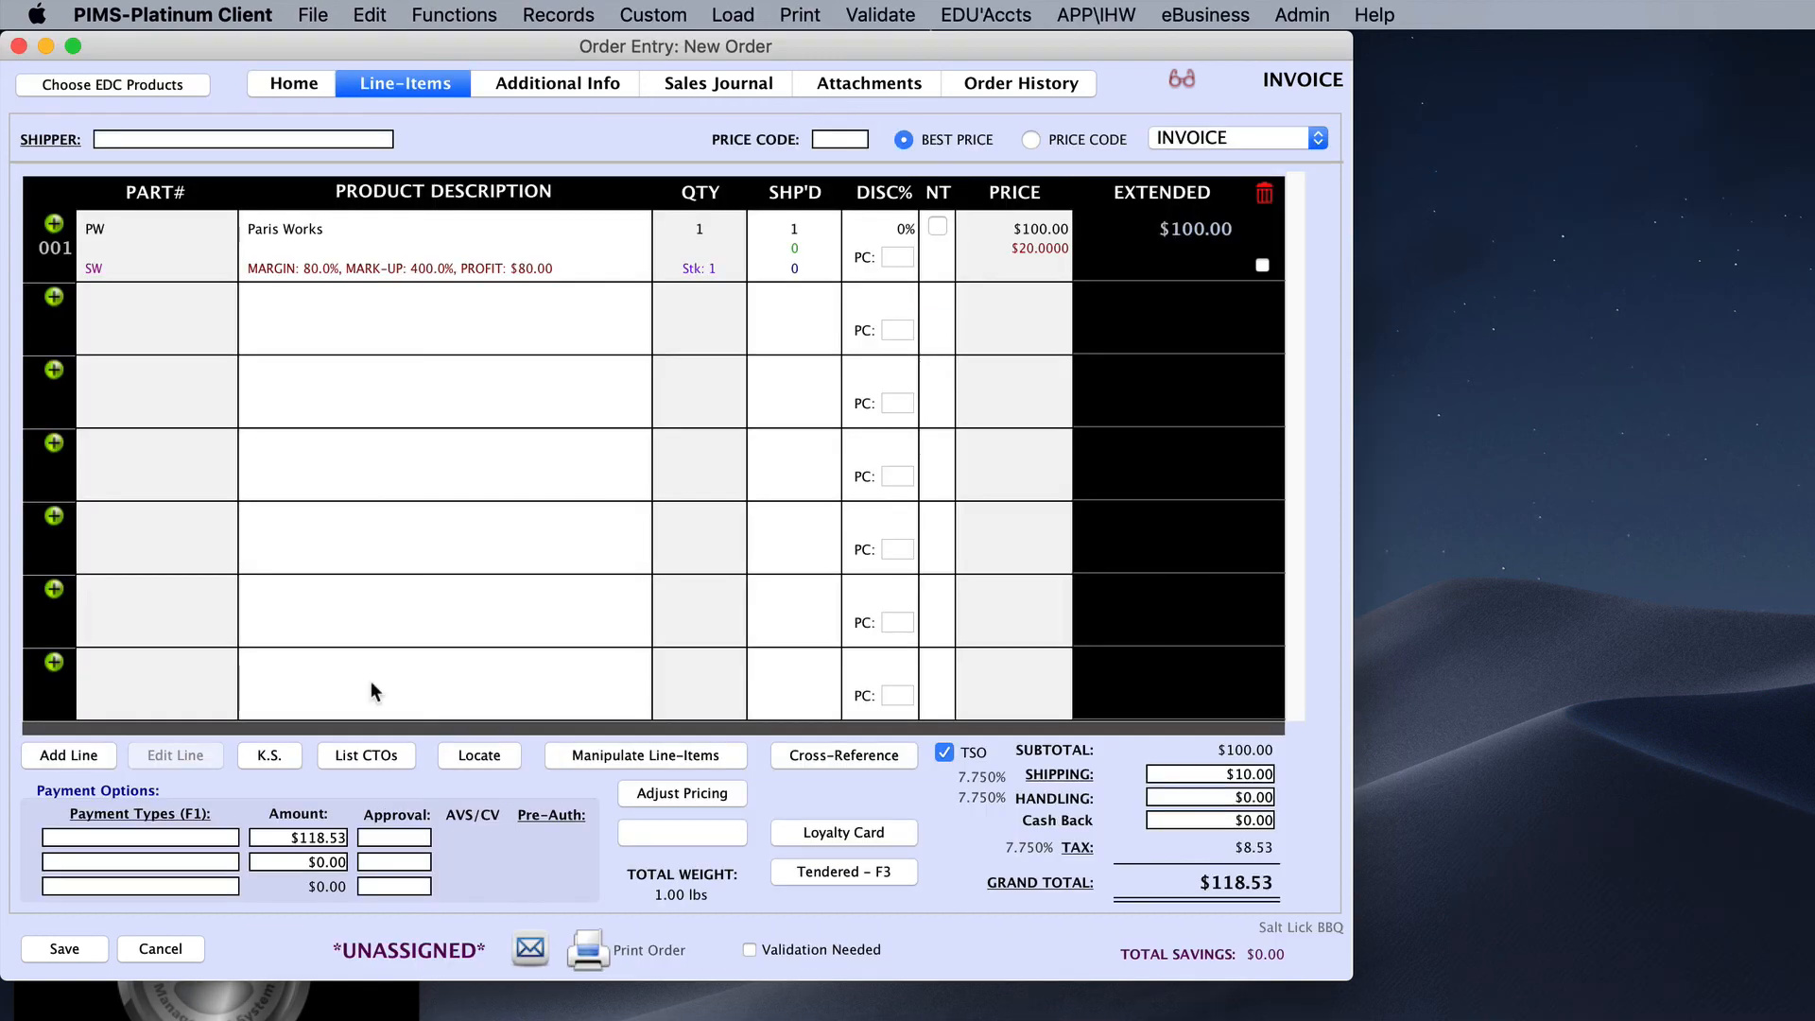
click(1076, 849)
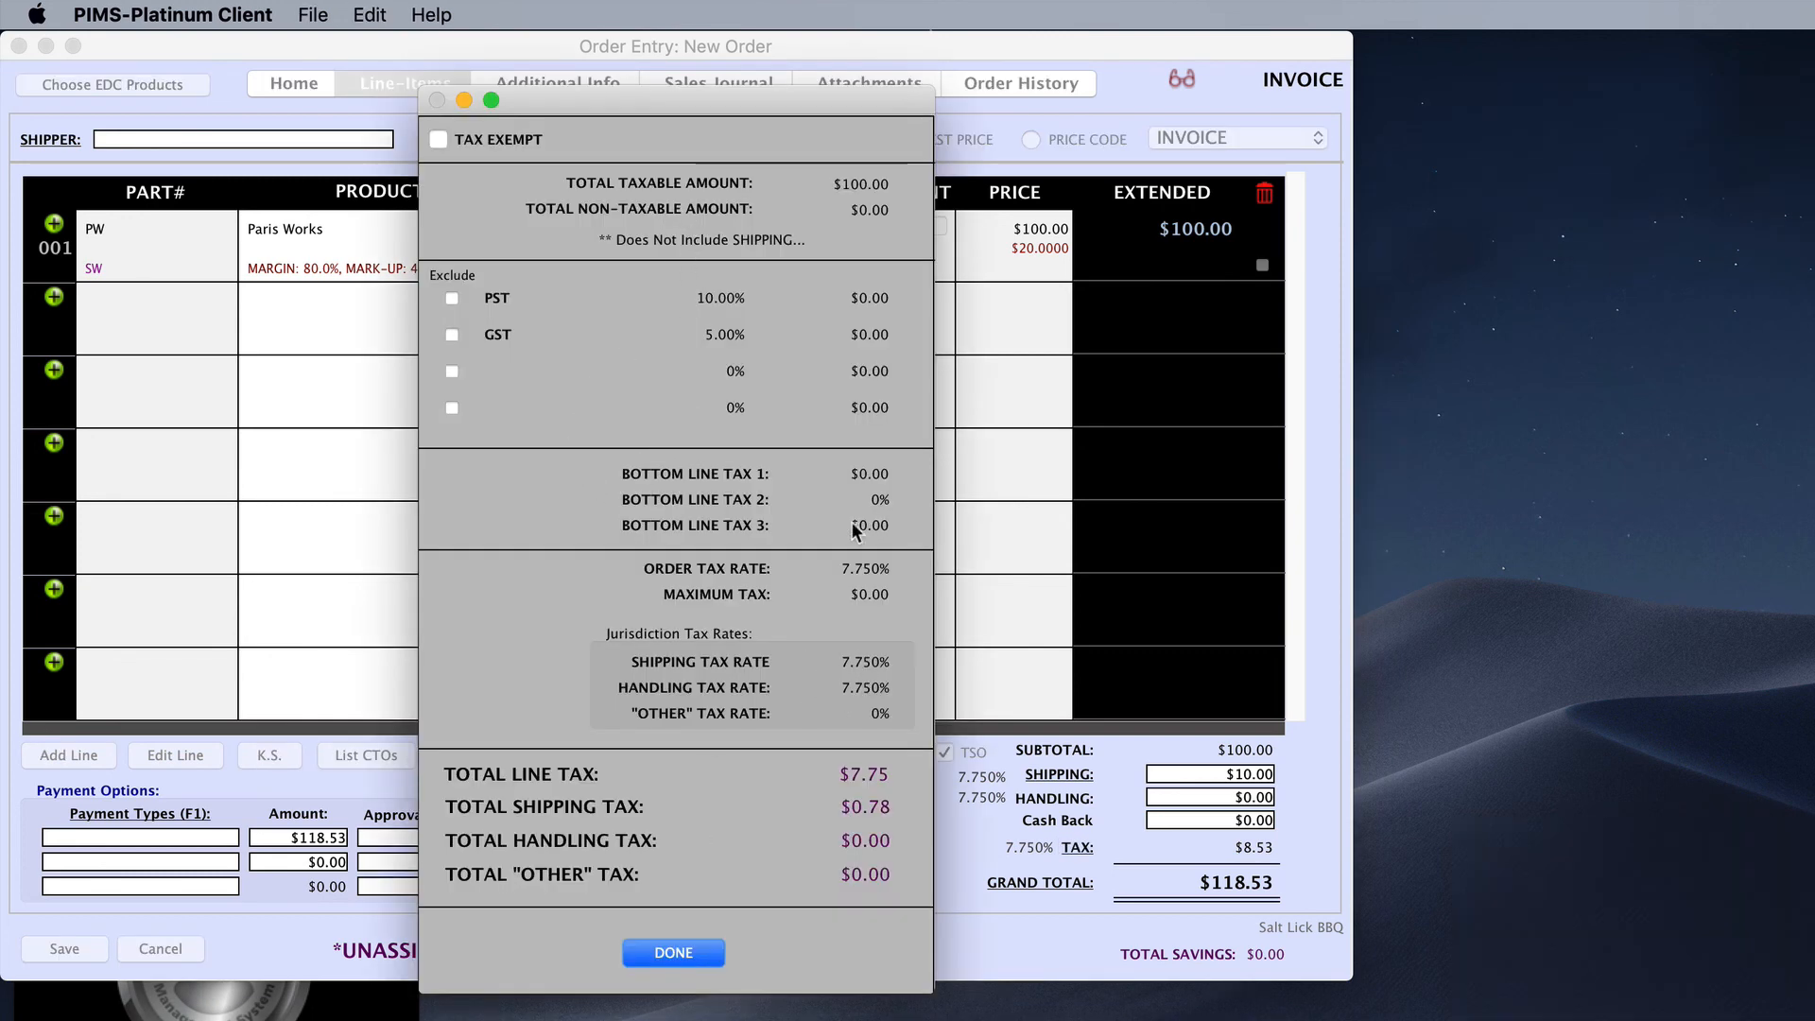
click(673, 955)
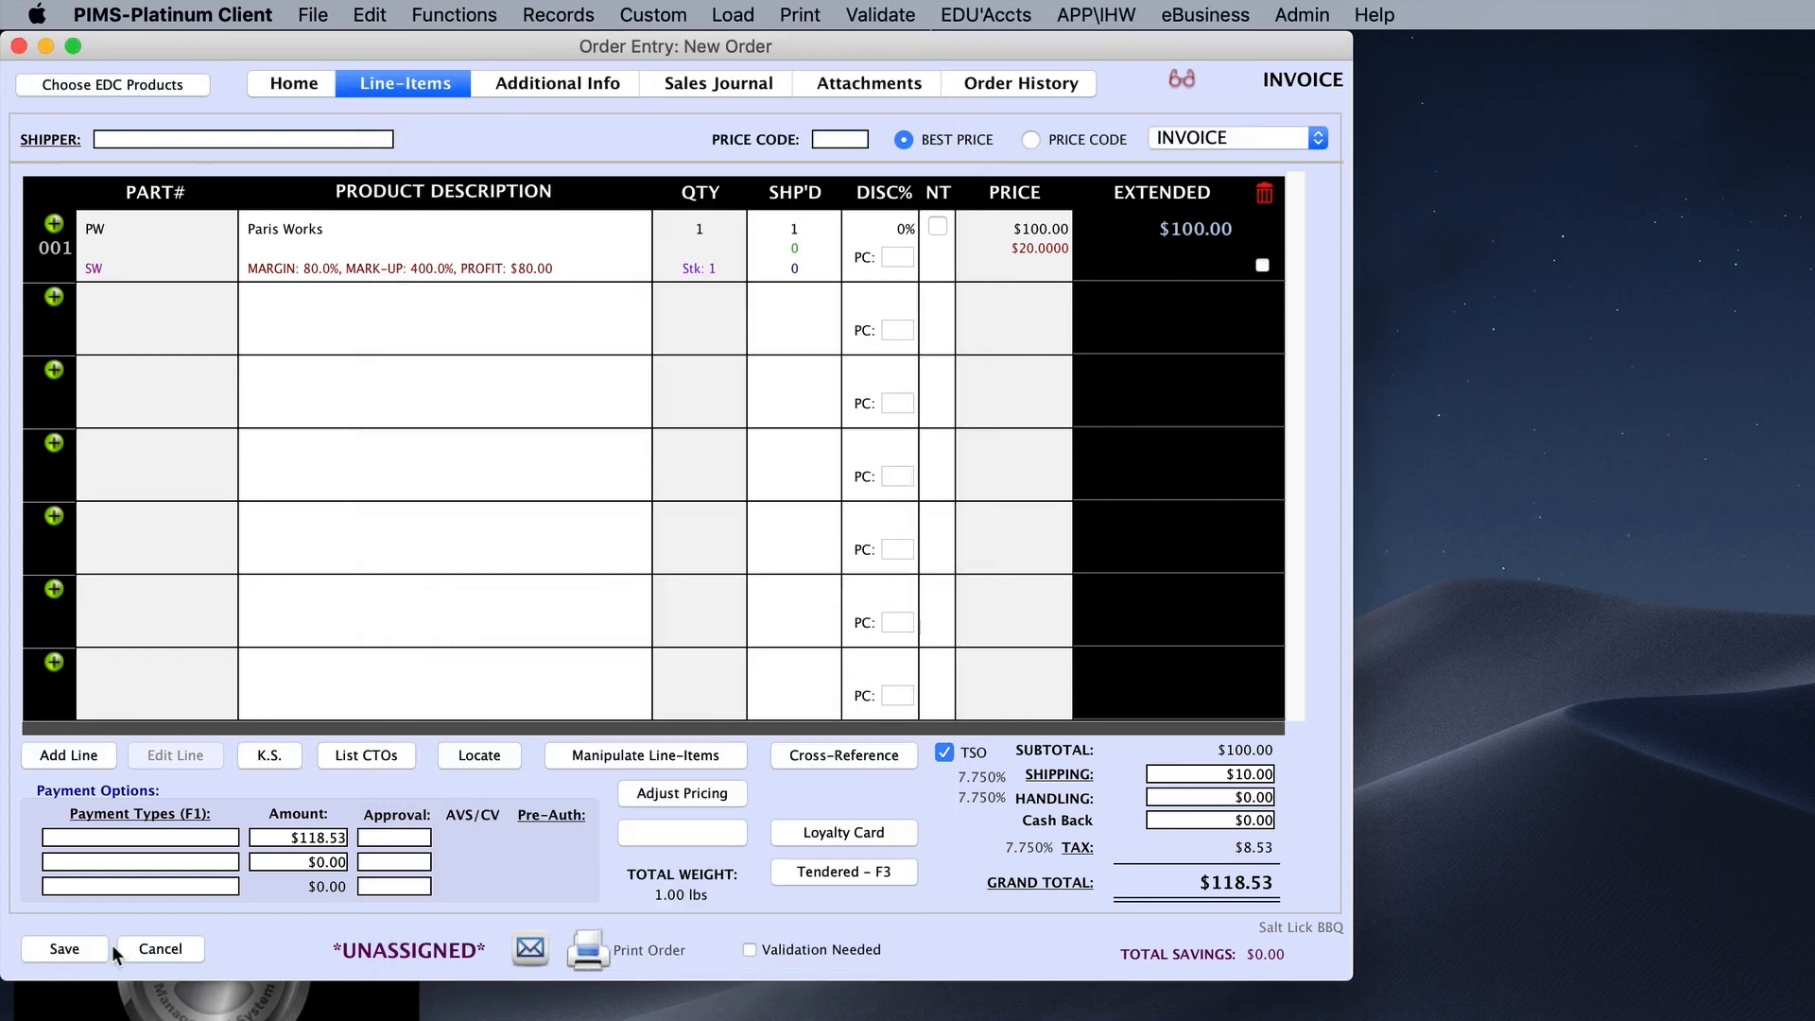
click(309, 85)
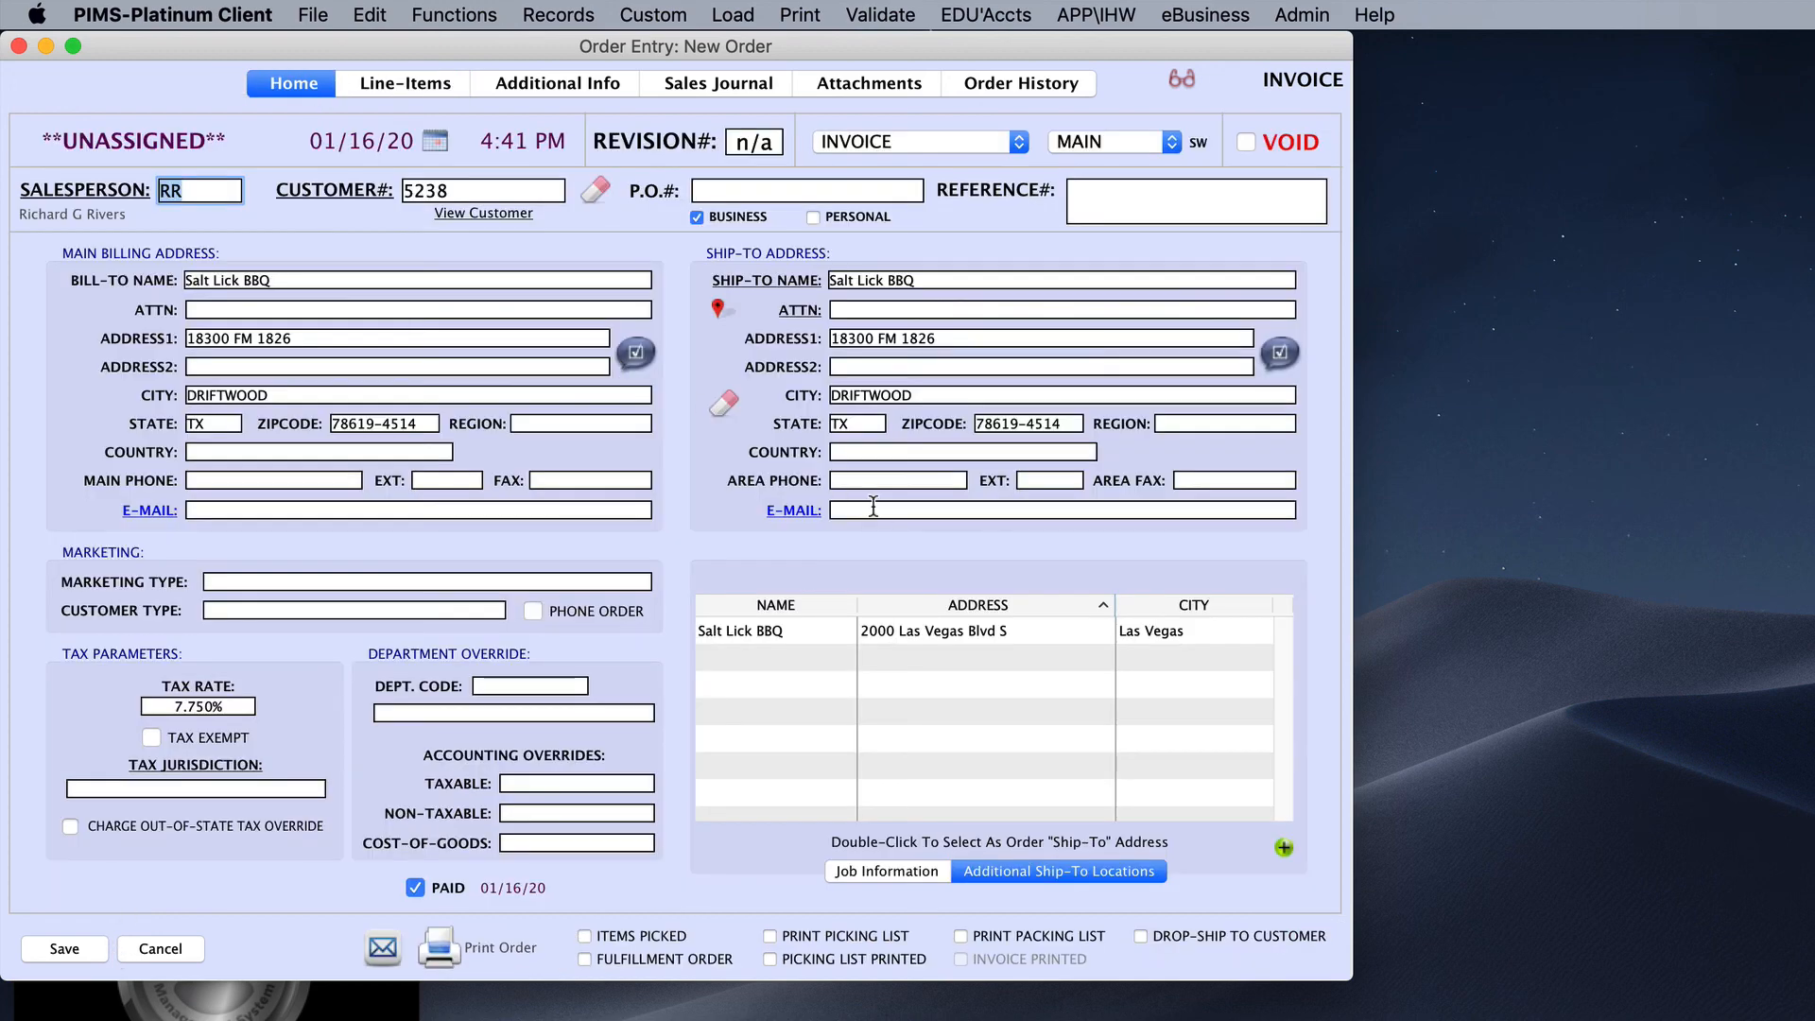